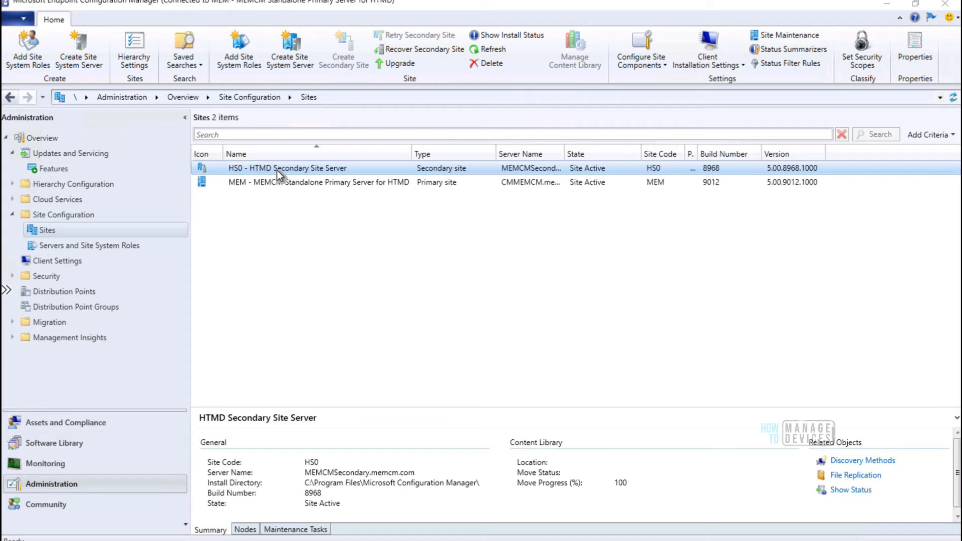
# - Start the upgrade of the HS0 - HTMD Secondary Site Server site and agree to continue
pyautogui.rightClick(278, 171)
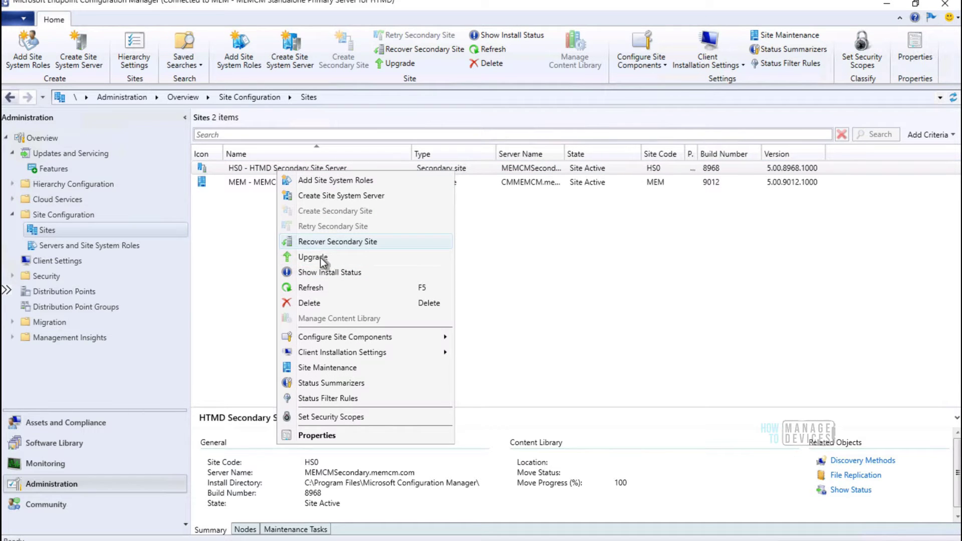
pyautogui.click(317, 258)
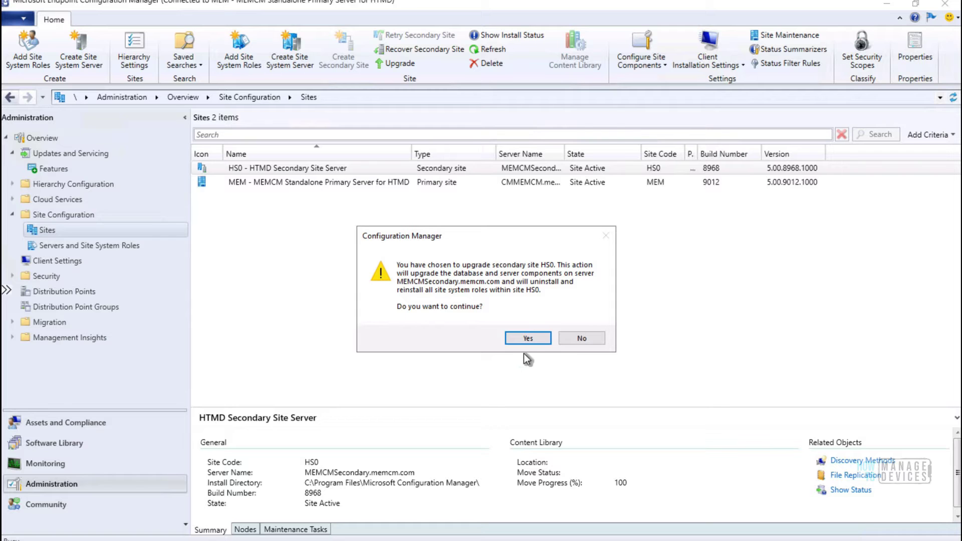
pyautogui.click(529, 339)
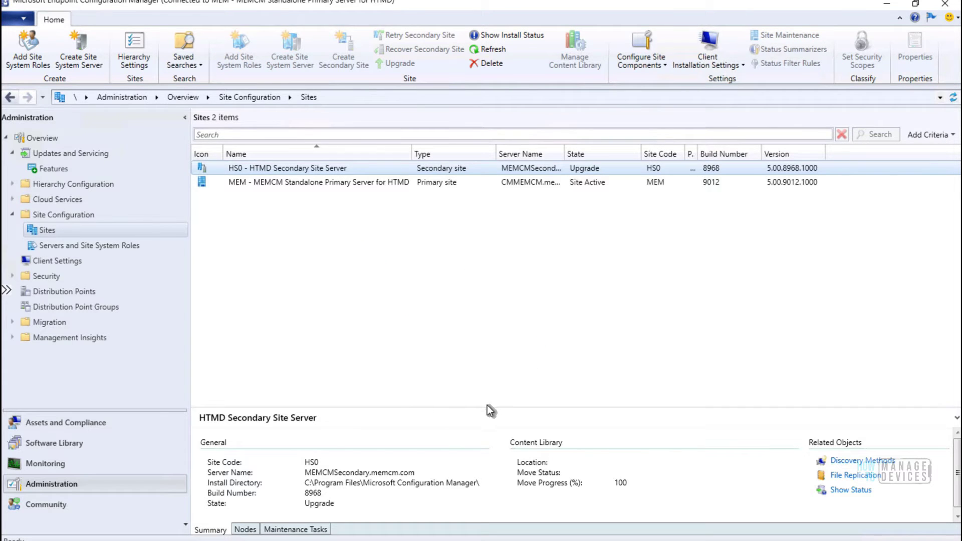
# - Enlarge the site details area, show the secondary site's install status, and read the prerequisite entry's description
pyautogui.moveTo(487, 407); pyautogui.dragTo(490, 263)
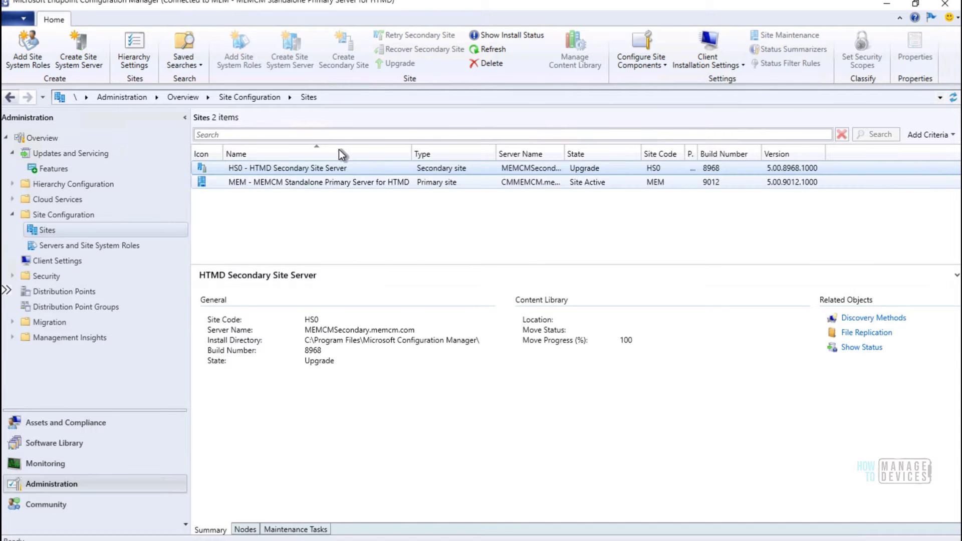
pyautogui.click(511, 37)
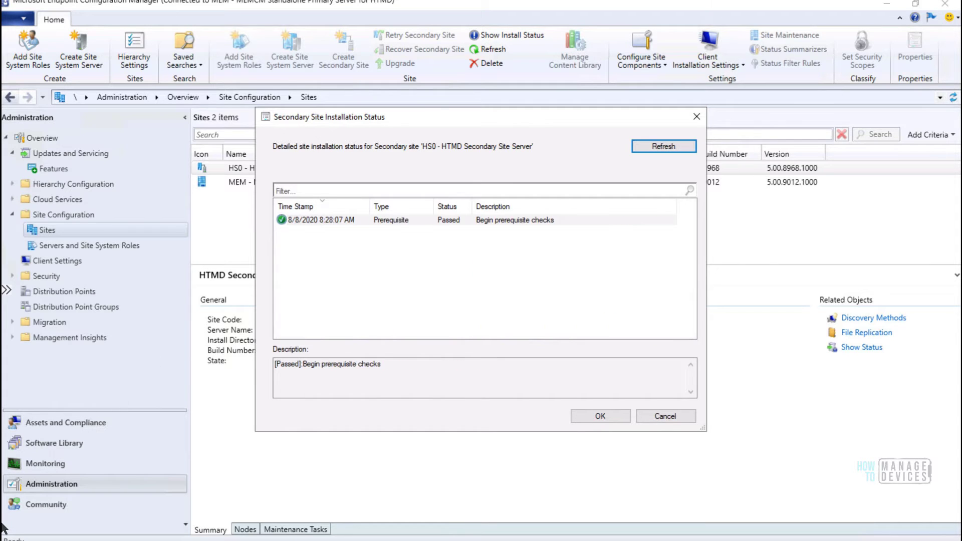
pyautogui.click(318, 223)
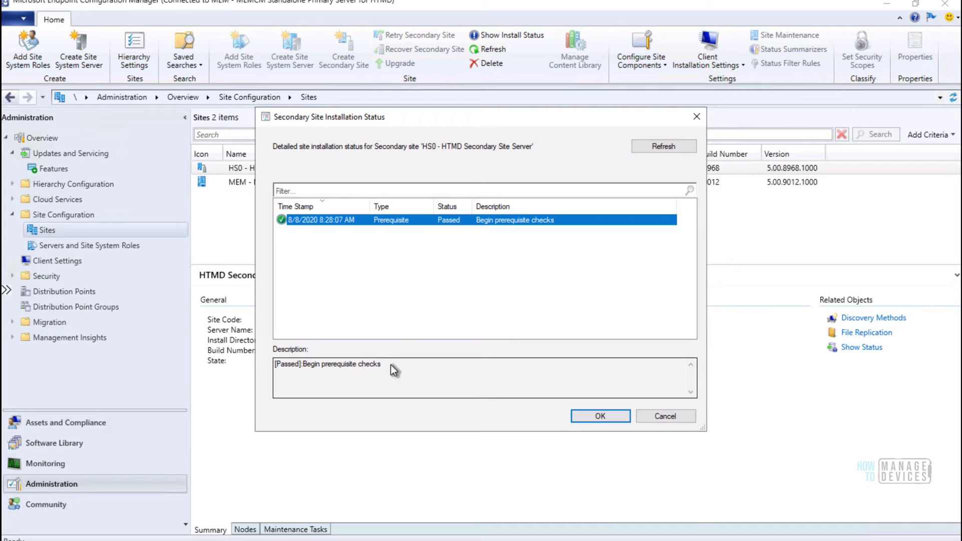
pyautogui.press('Tab')
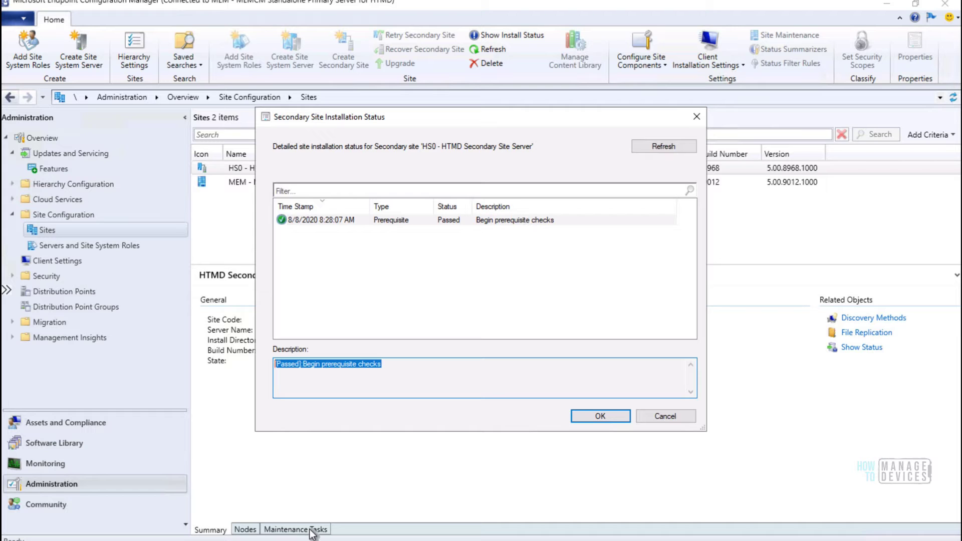
# - Switch to the Configuration Manager Trace Log Tool to follow ConfigMgrPrereq.log
pyautogui.moveTo(330, 540)
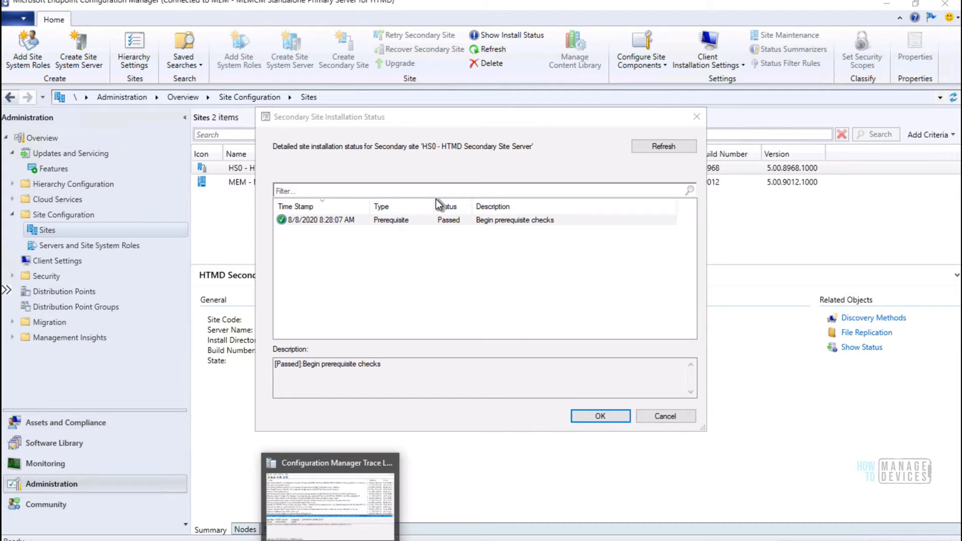
pyautogui.click(330, 502)
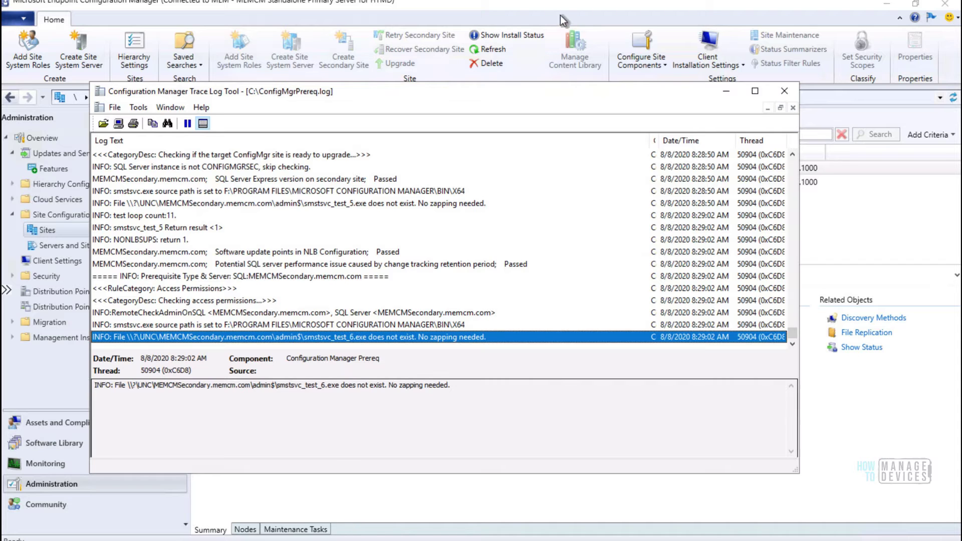
# - Switch to the Secondary Server remote session and bring its Configuration Manager Trace Log Tool to the front
pyautogui.moveTo(559, 2)
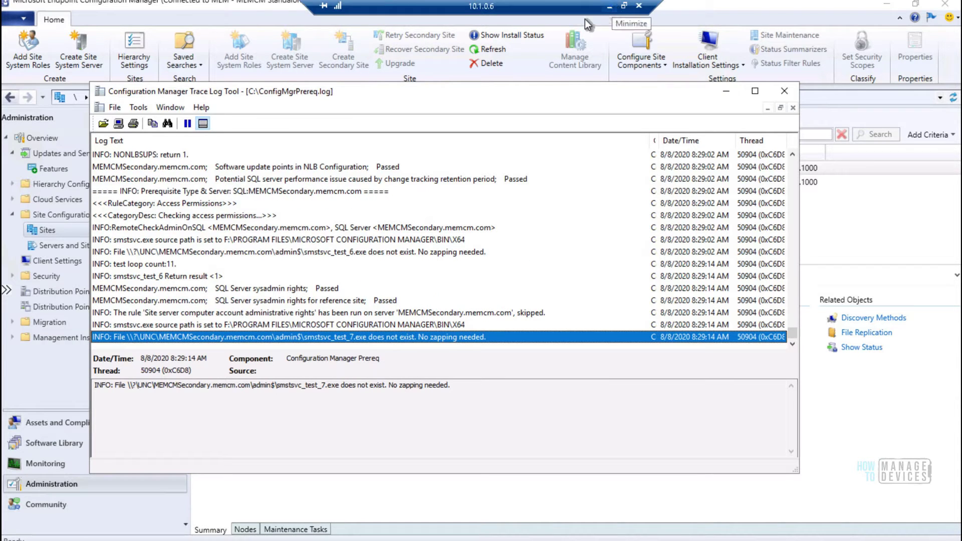
pyautogui.click(612, 6)
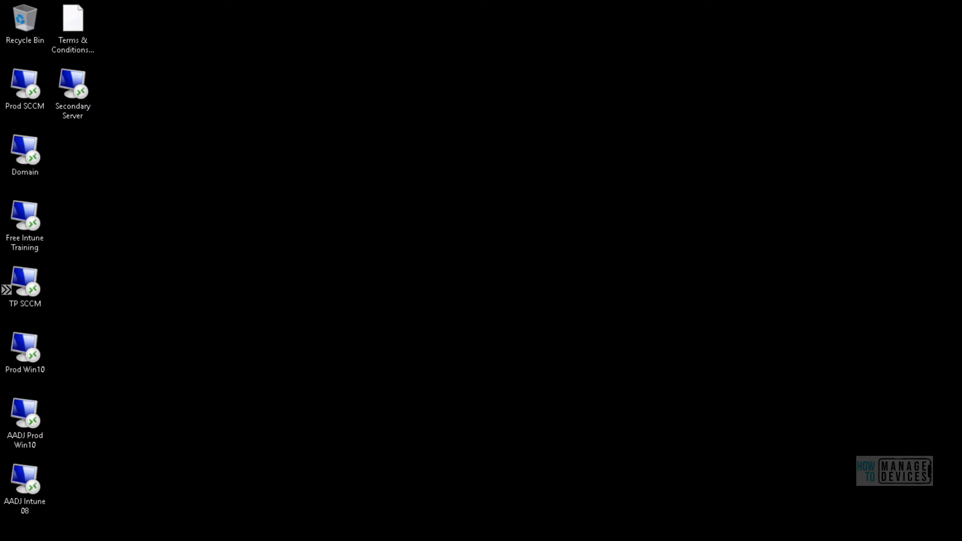
pyautogui.moveTo(267, 540)
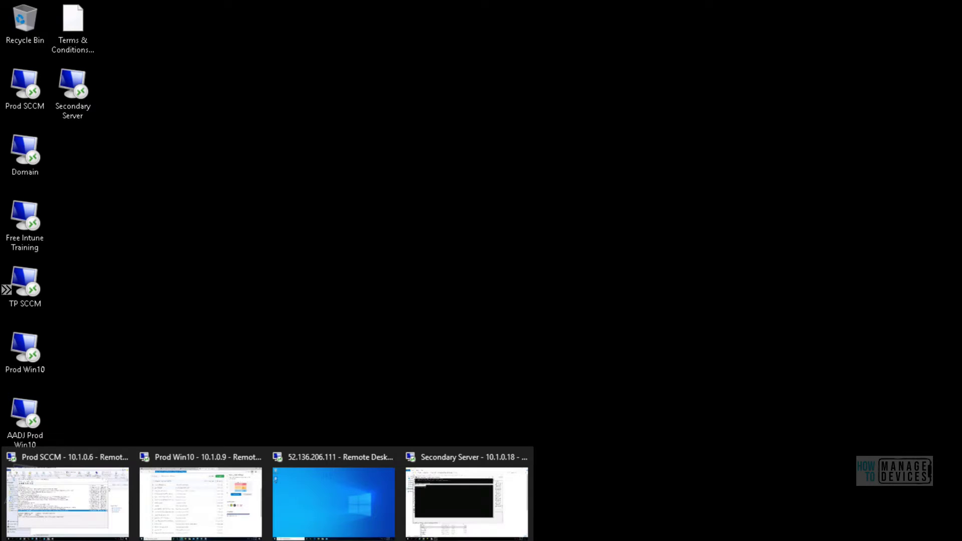
pyautogui.click(470, 476)
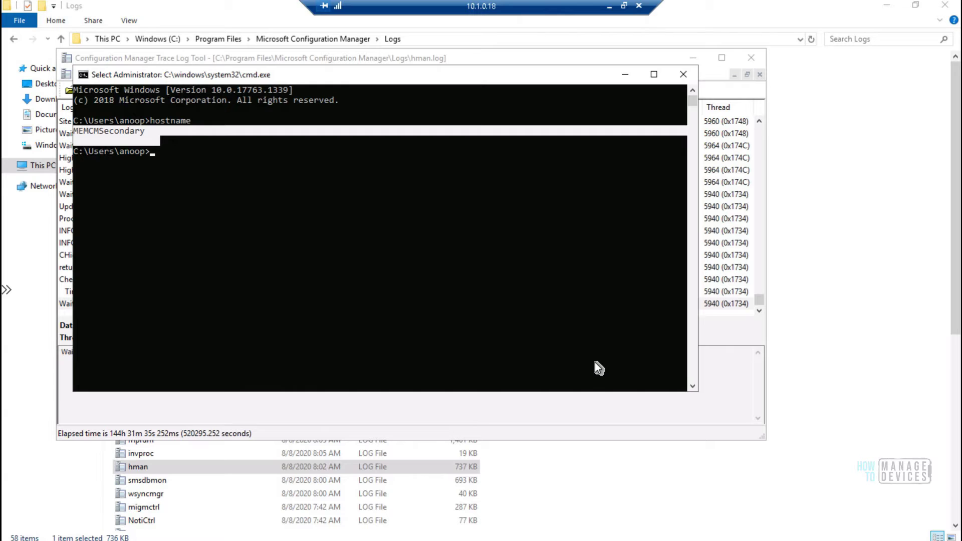
pyautogui.click(592, 405)
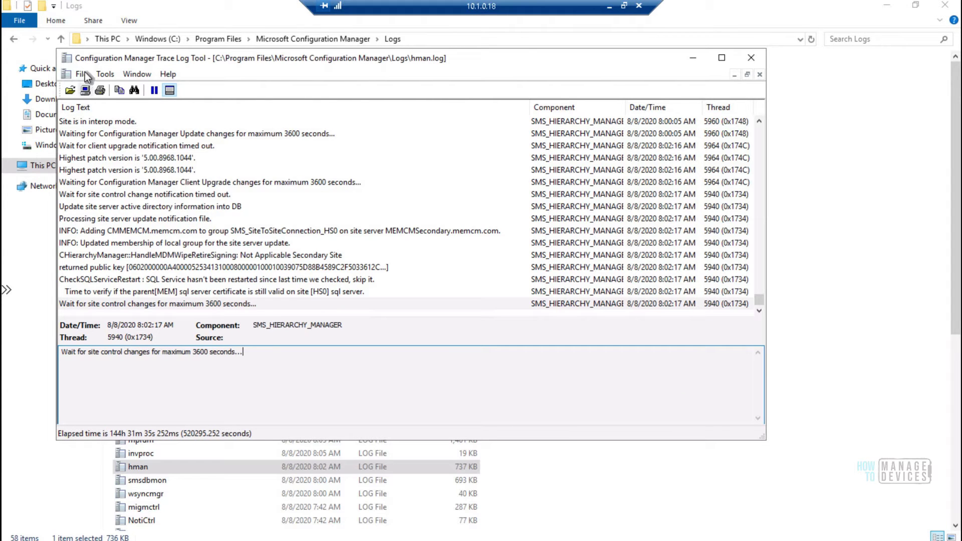
# - Open C:\ConfigMgrSetup.log on the secondary server and check the last entry at the end of the log
pyautogui.click(85, 74)
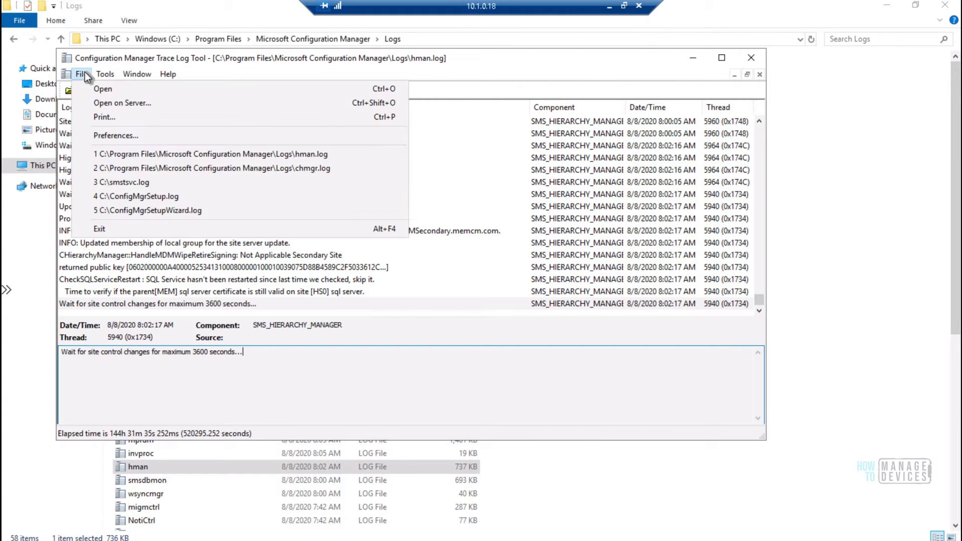
pyautogui.click(148, 200)
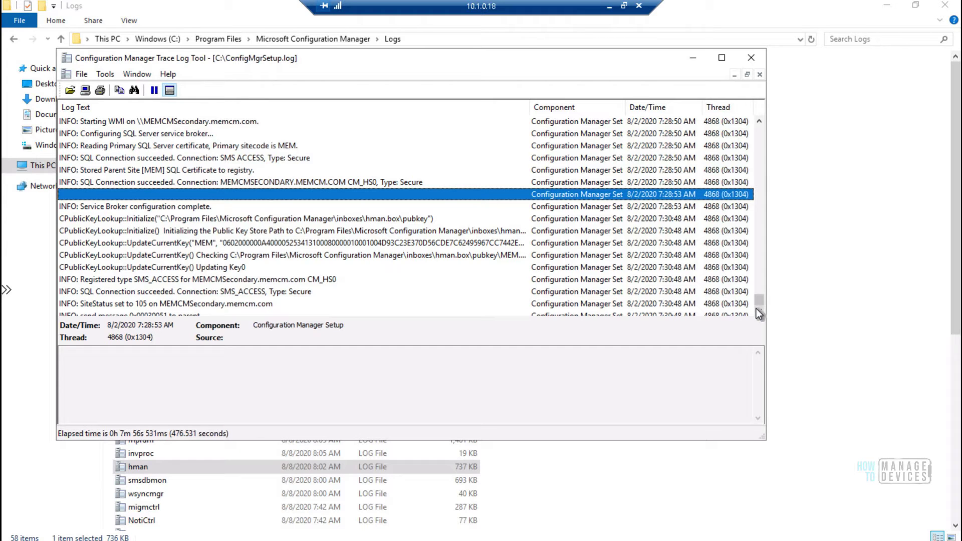
pyautogui.scroll(-3, 756, 309)
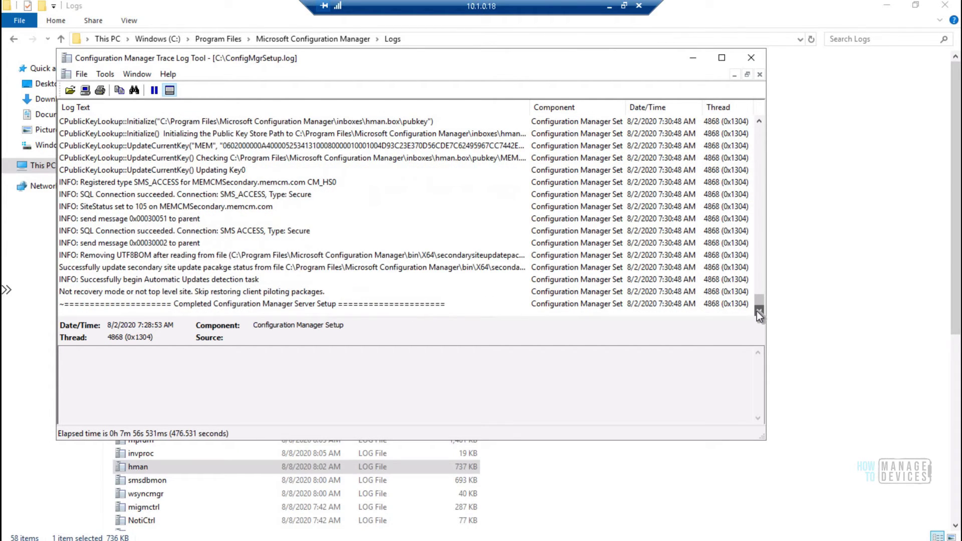
pyautogui.click(413, 307)
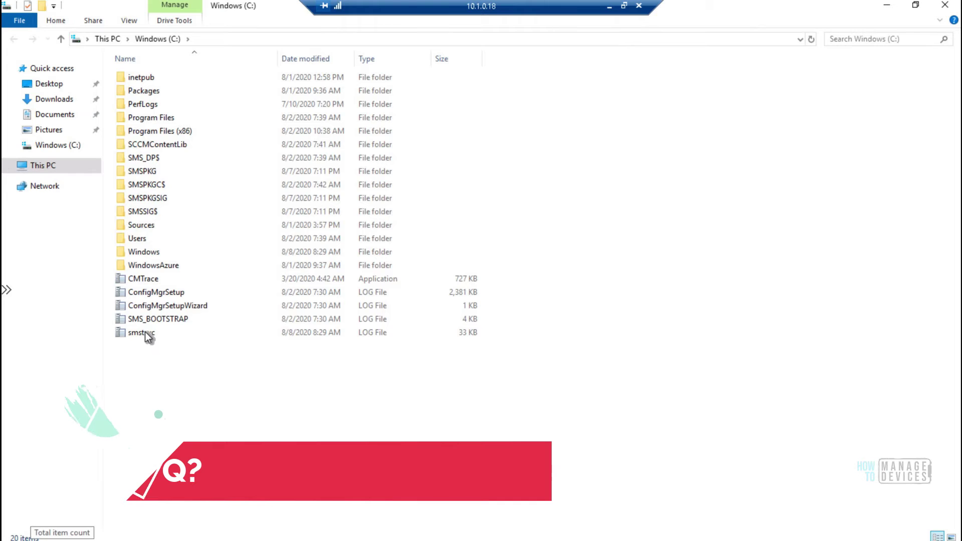
# - Open the smstsvc log from the secondary server's C: drive and check its latest entries
pyautogui.click(152, 332)
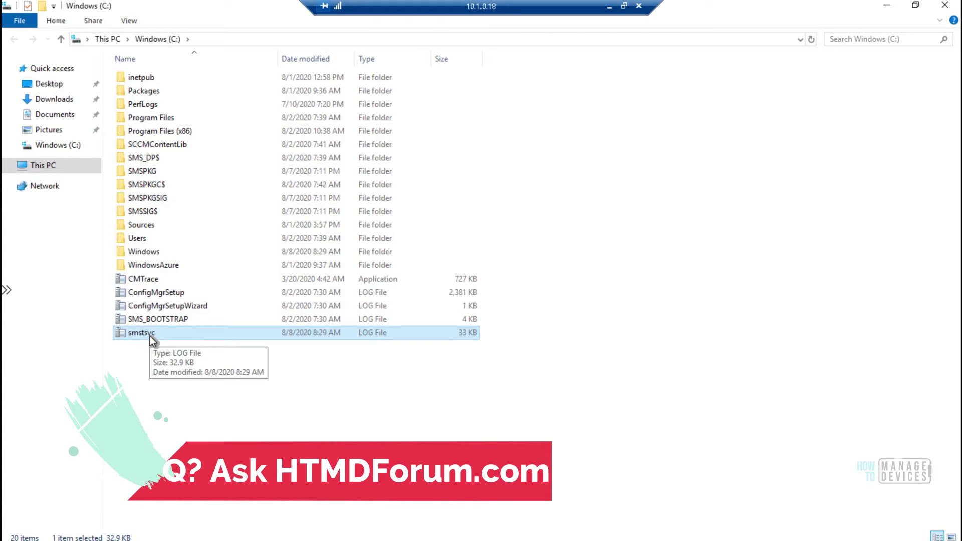
pyautogui.doubleClick(149, 333)
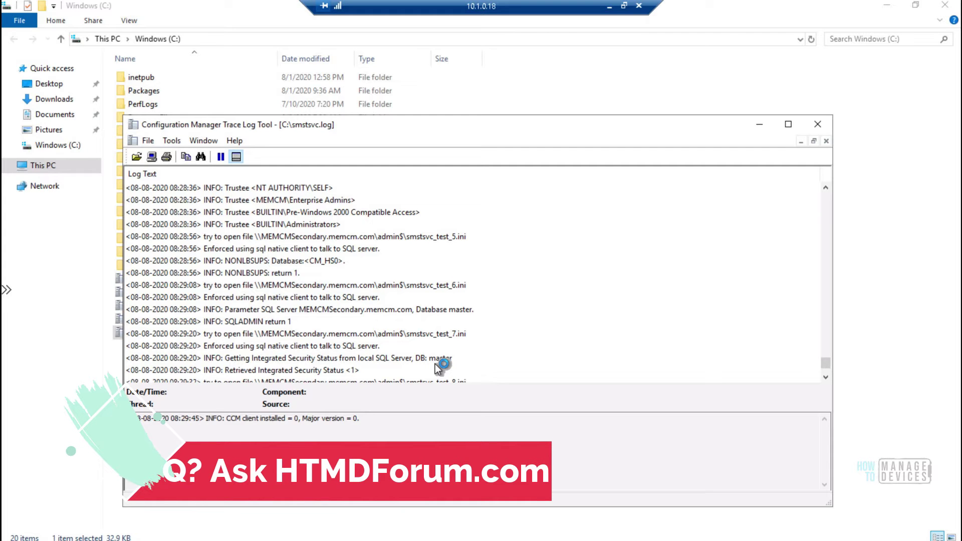
pyautogui.click(827, 376)
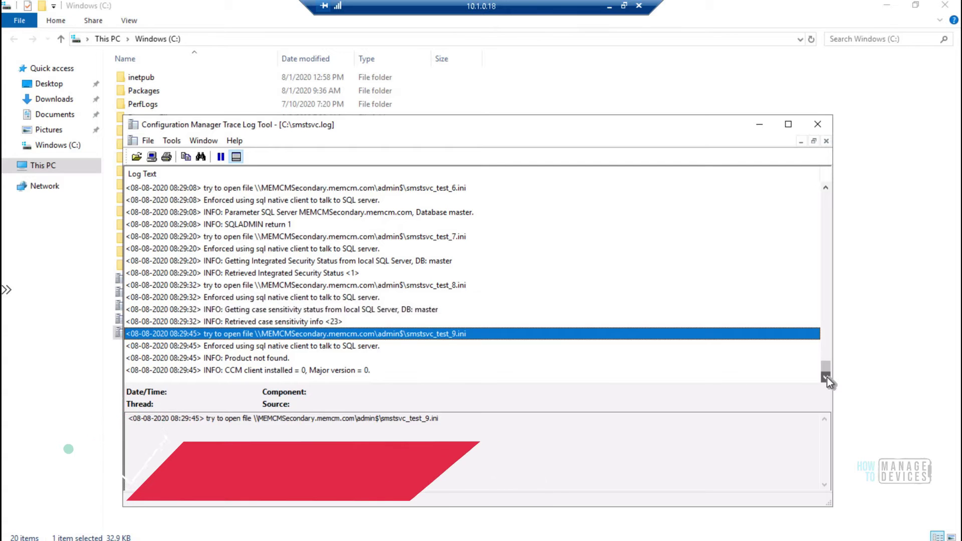
pyautogui.click(349, 361)
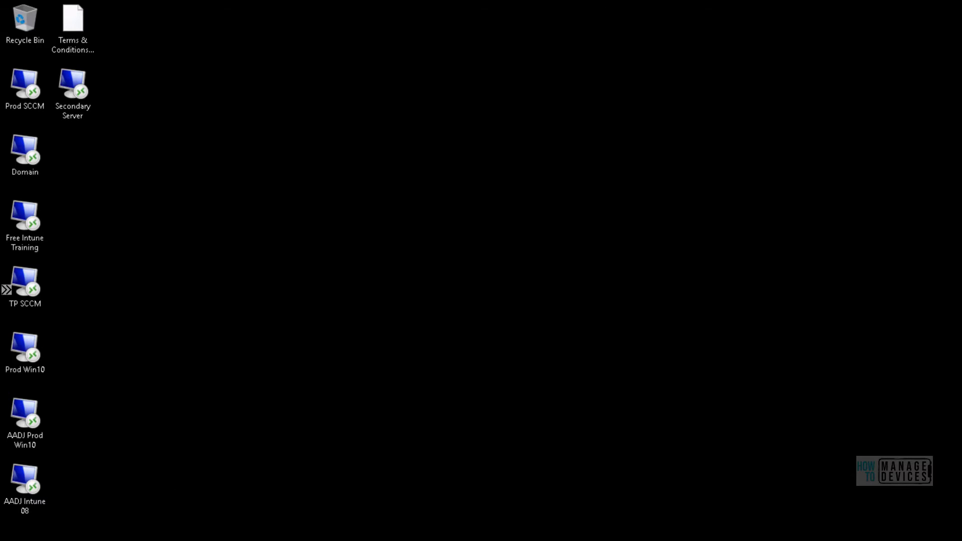
# - Return to the Prod SCCM remote session and refresh the Secondary Site Installation Status
pyautogui.click(71, 507)
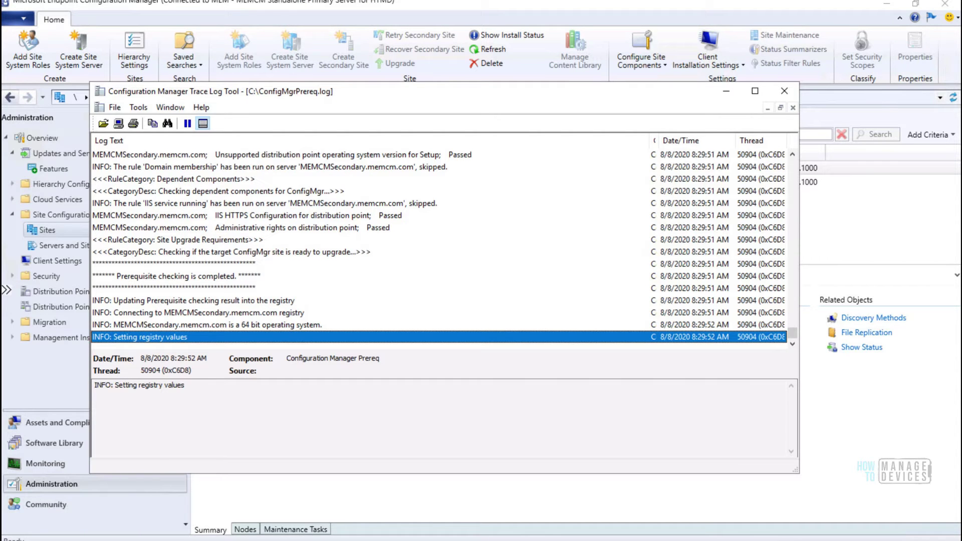
pyautogui.click(236, 540)
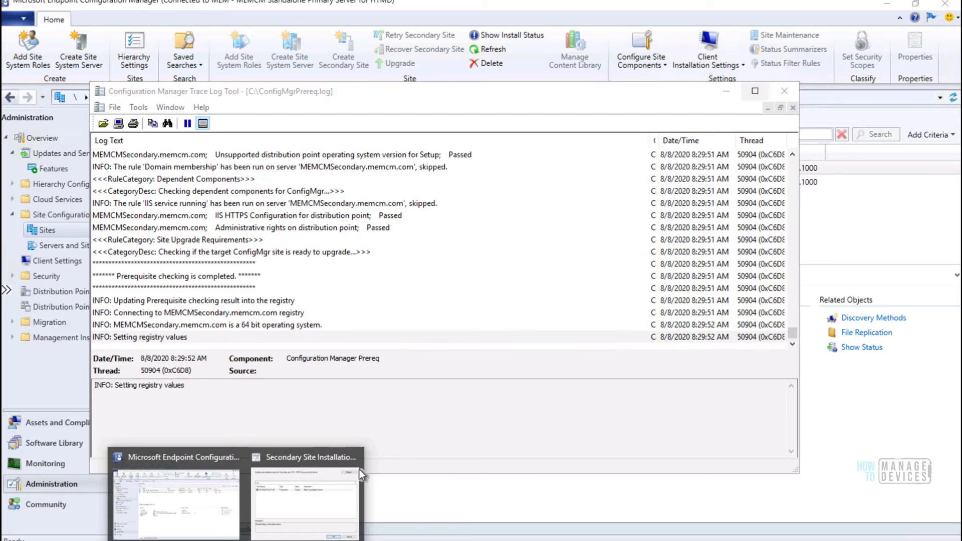
pyautogui.click(327, 494)
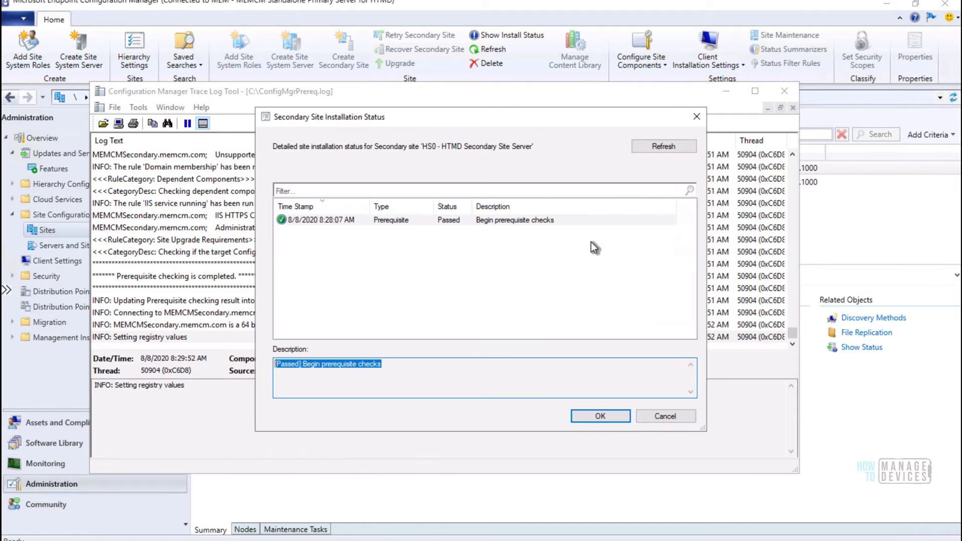
pyautogui.click(667, 147)
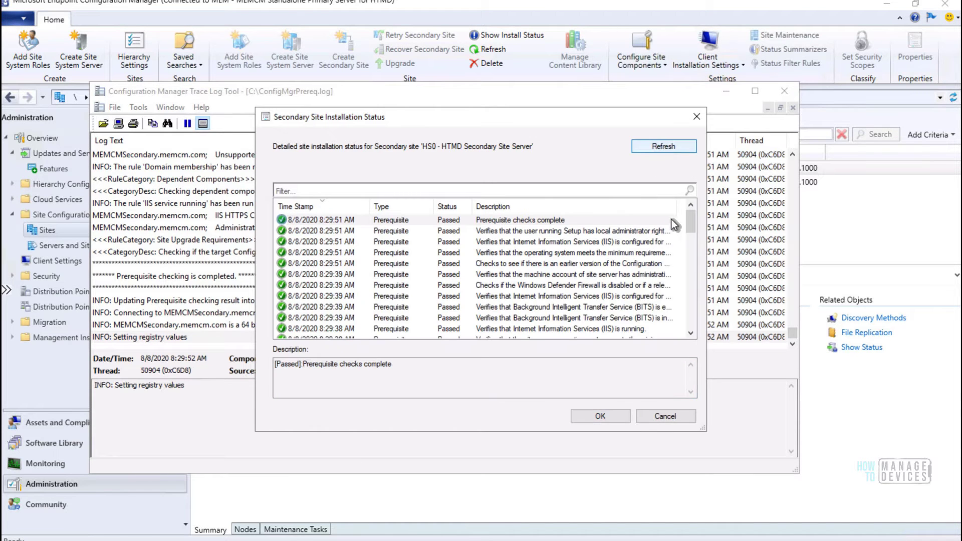
# - Read the descriptions of the prerequisite warnings about SQL Server memory reservation, unlimited memory usage, and Active Directory publishing
pyautogui.moveTo(690, 226); pyautogui.dragTo(692, 261)
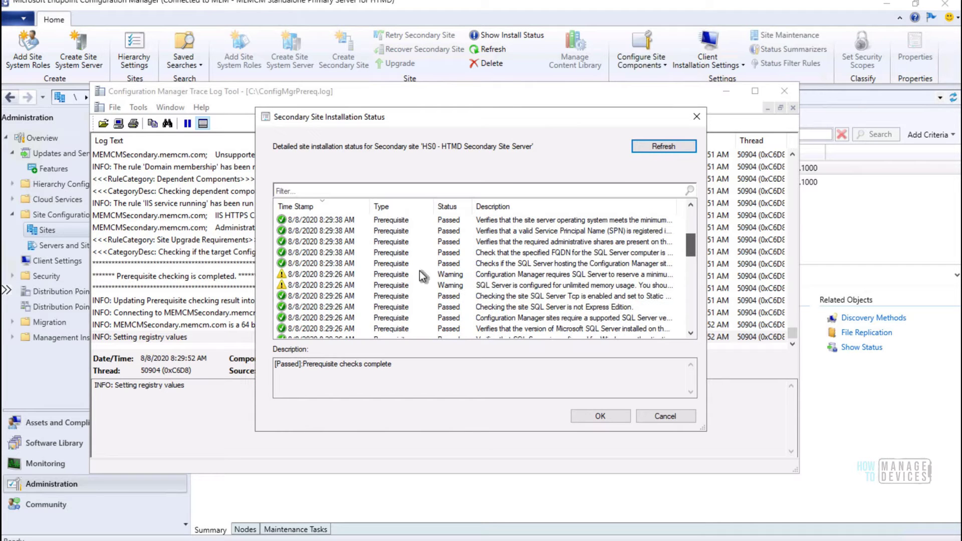
pyautogui.click(365, 277)
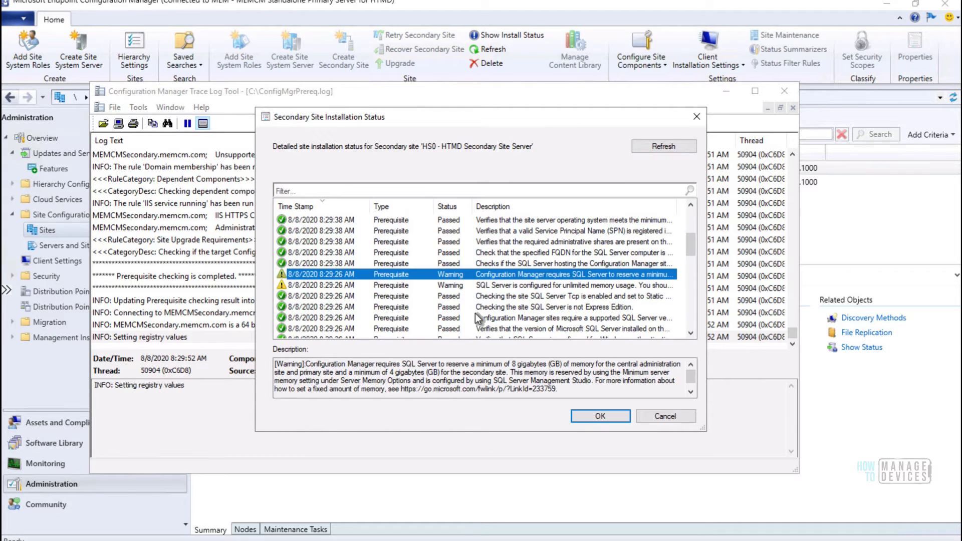
pyautogui.moveTo(574, 385); pyautogui.dragTo(249, 326)
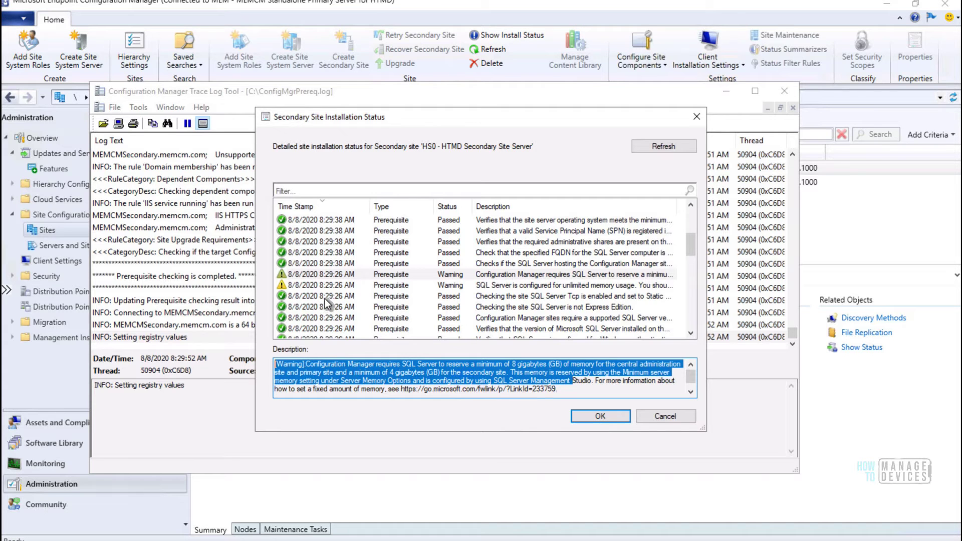
pyautogui.click(321, 287)
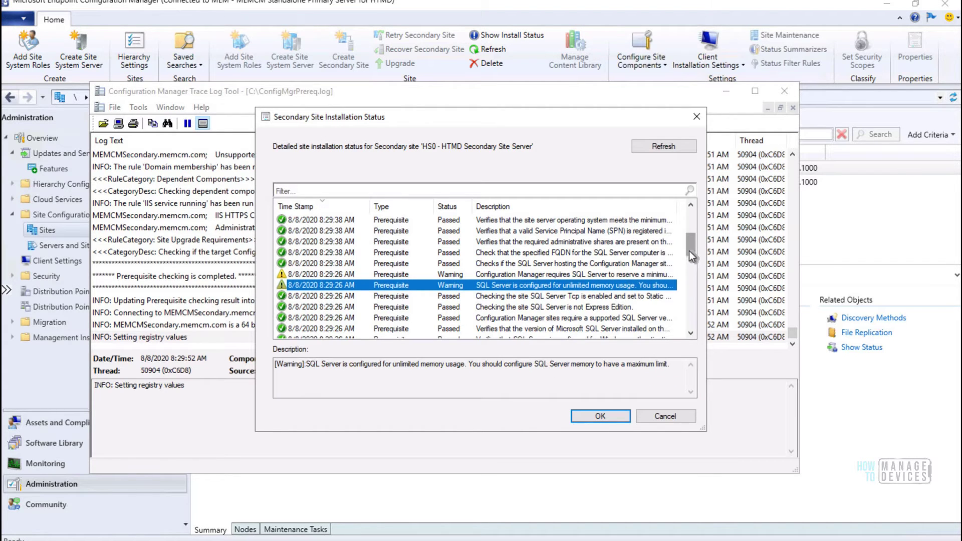
pyautogui.scroll(-1, 691, 261)
pyautogui.scroll(-5, 691, 269)
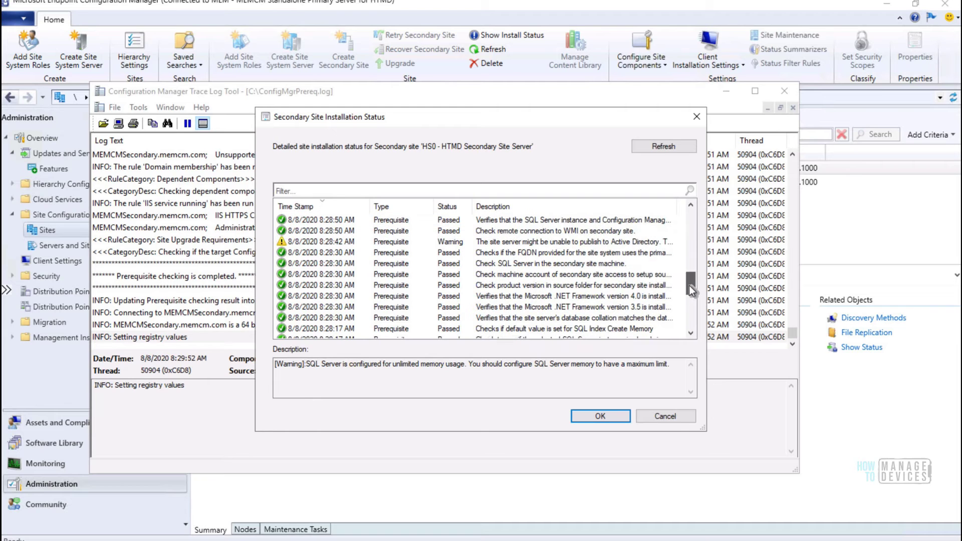
pyautogui.click(340, 240)
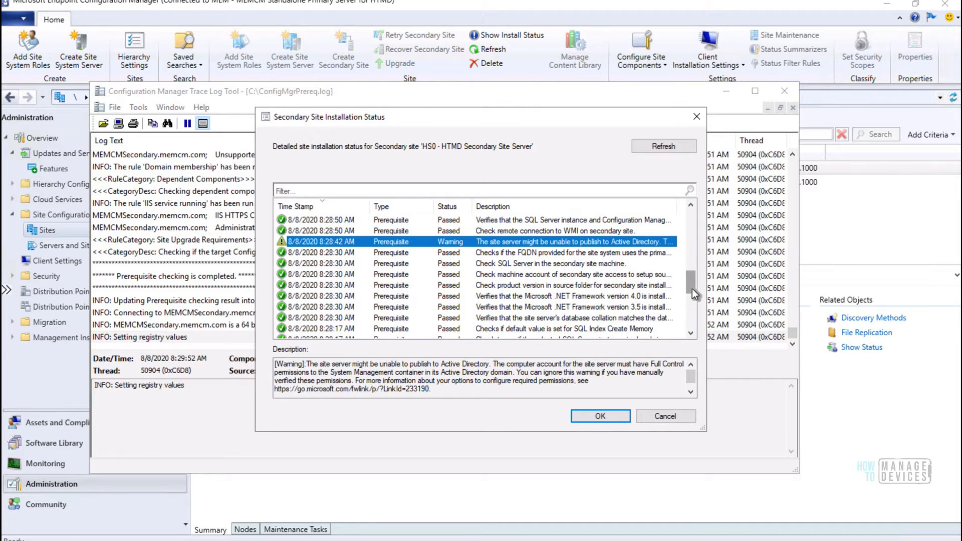
# - Review the remaining prerequisite results to the oldest one, and select the newest entry, Prerequisite checks complete
pyautogui.scroll(-1, 693, 296)
pyautogui.scroll(-5, 692, 298)
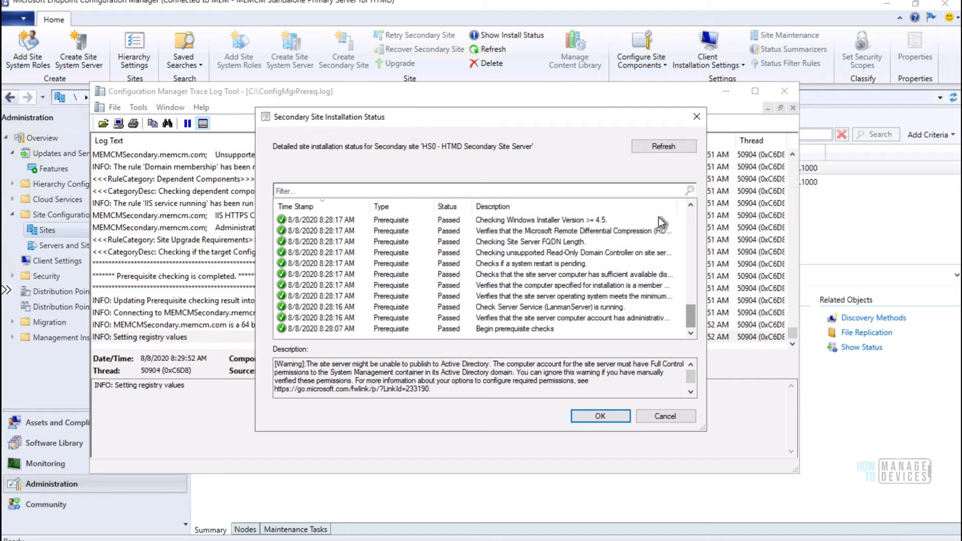
pyautogui.scroll(15, 658, 216)
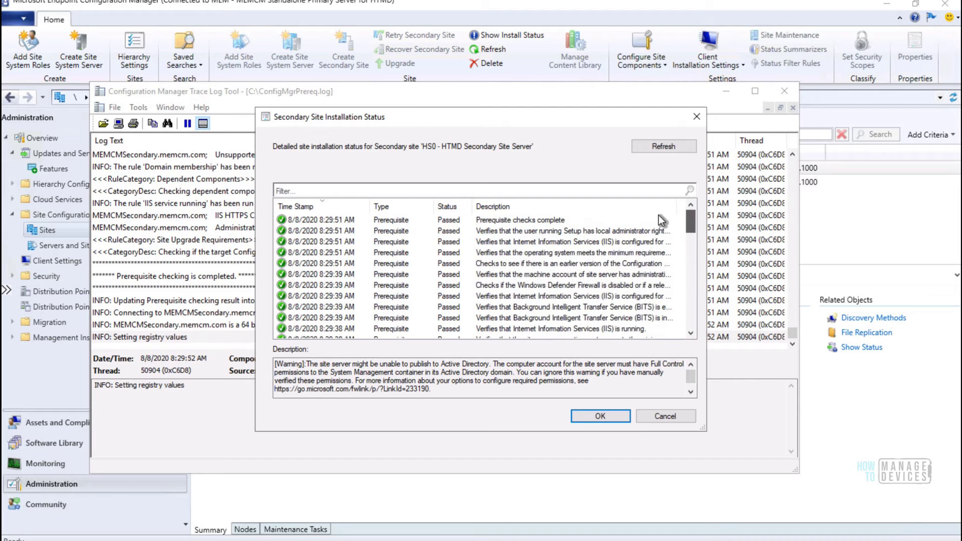
pyautogui.click(506, 219)
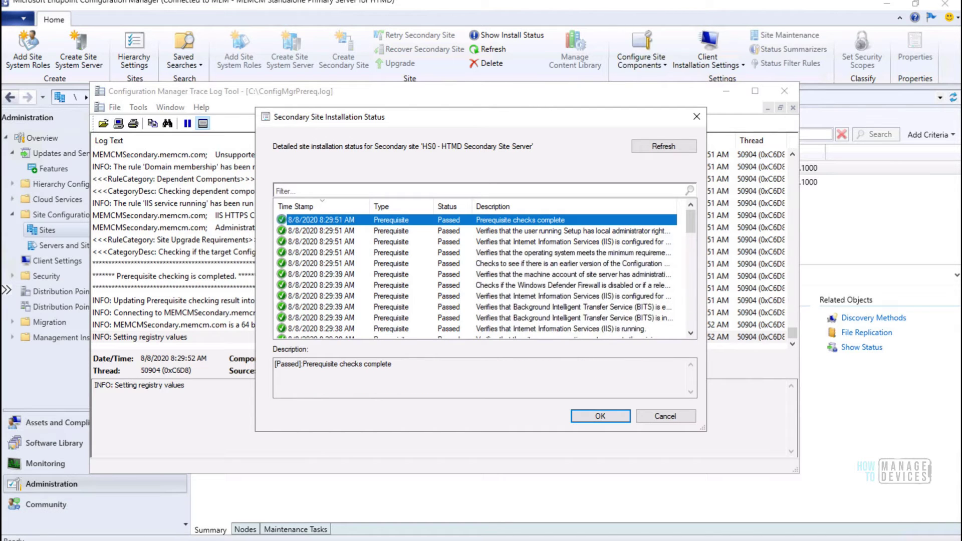
# - Close the installation status, switch to the Secondary Server remote session, and open SMSSETUP inside the C: drive's 56ncl3v3.TMP folder
pyautogui.press('Return')
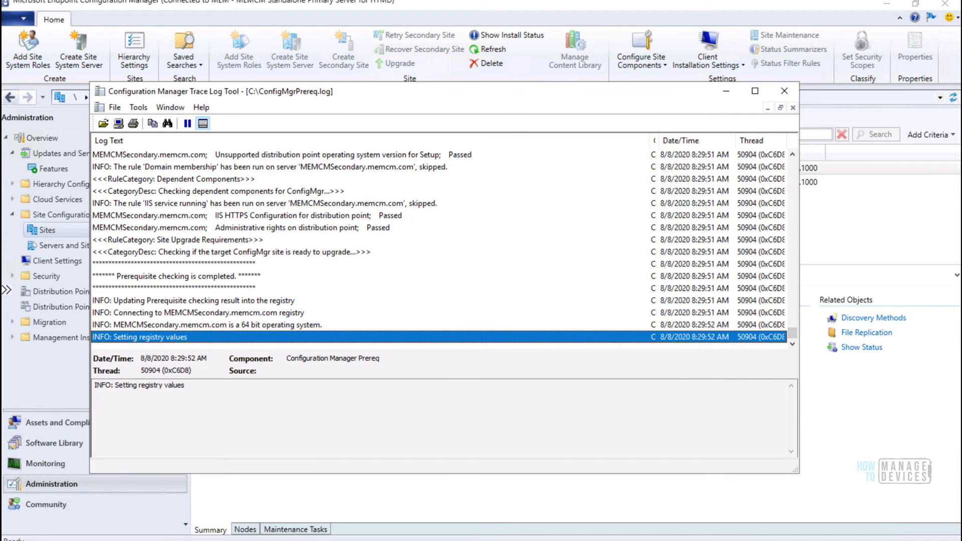
pyautogui.click(610, 6)
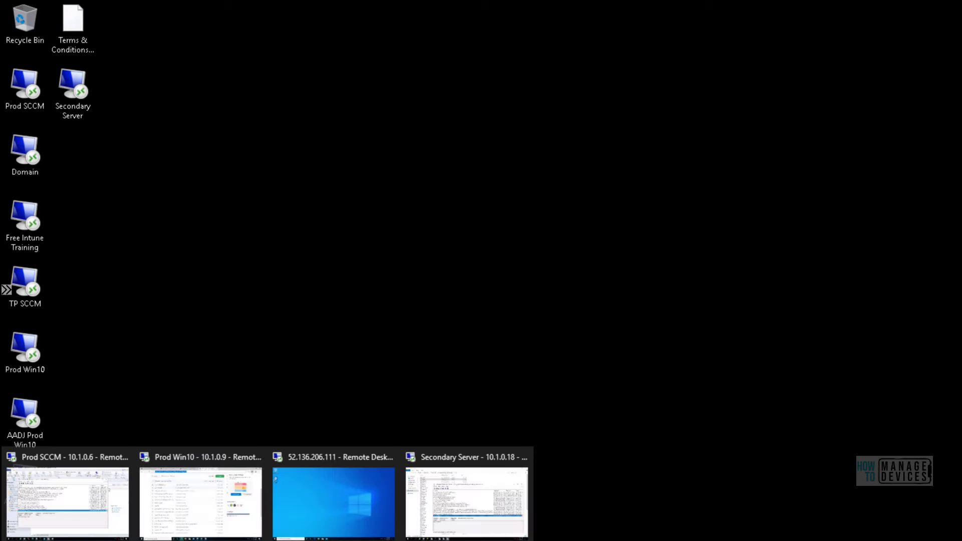
pyautogui.click(331, 502)
pyautogui.doubleClick(160, 376)
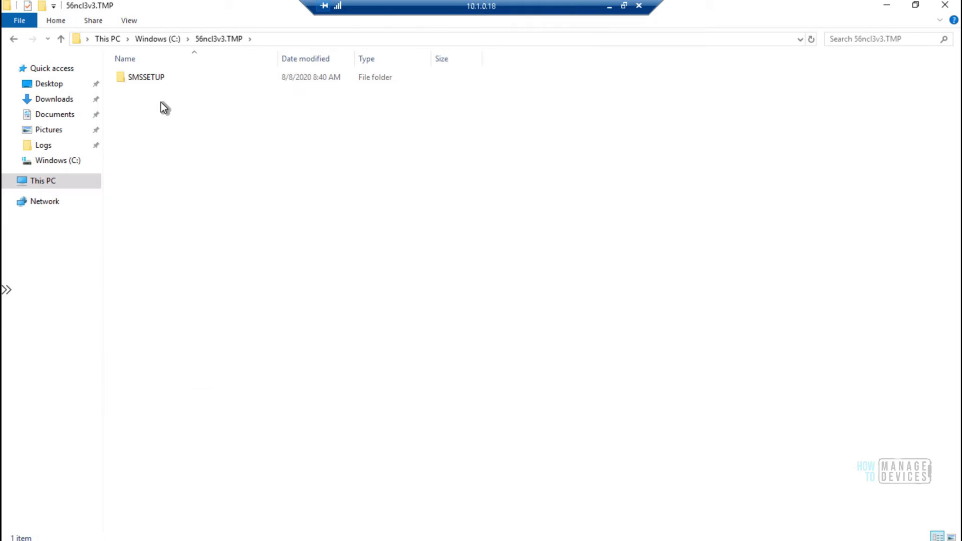
pyautogui.doubleClick(151, 78)
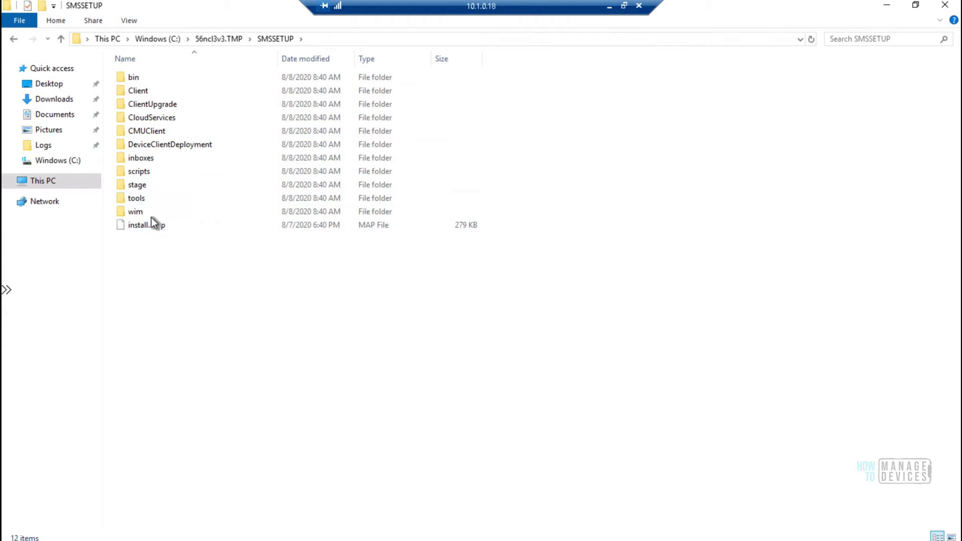
# - Go back to the C: drive root and open the SMS_BOOTSTRAP log file with Configuration Manager Trace Log Tool
pyautogui.click(217, 39)
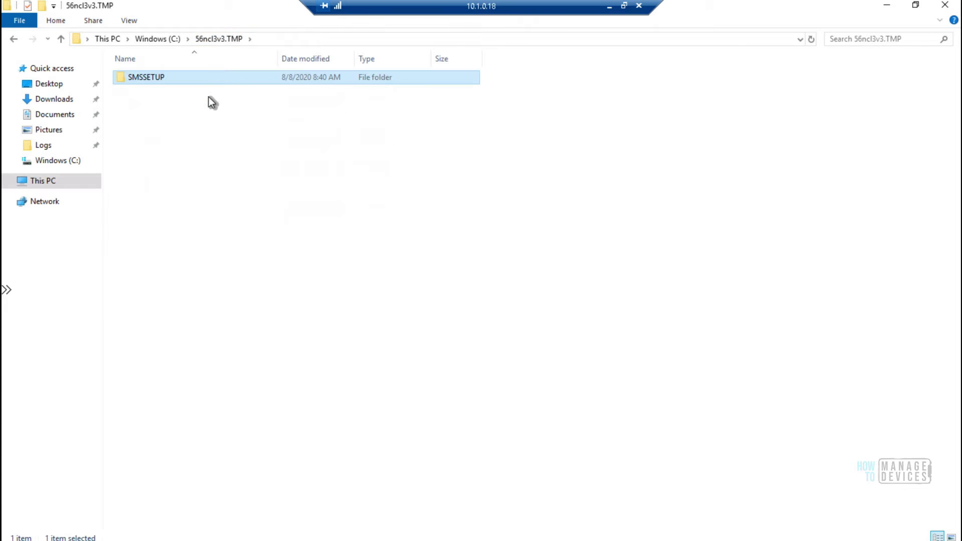
pyautogui.click(167, 40)
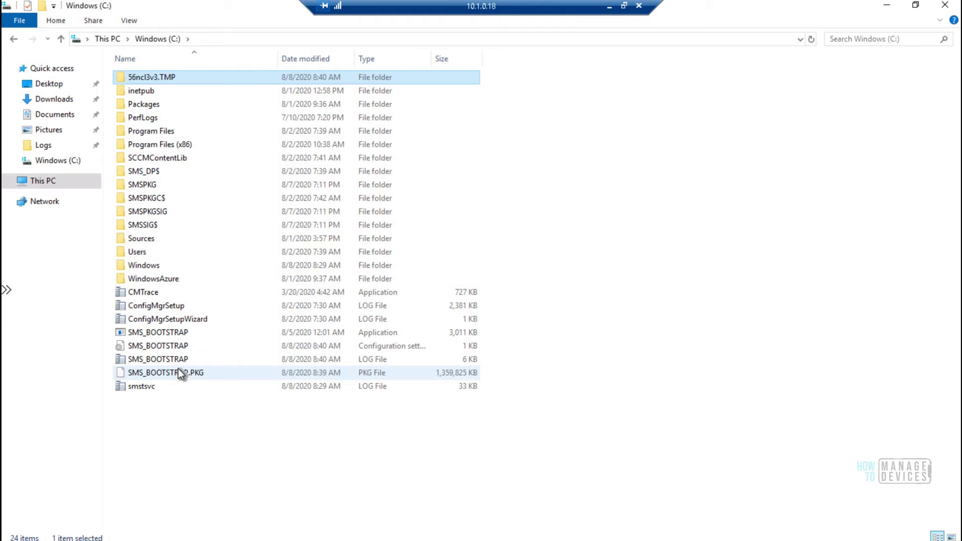
pyautogui.moveTo(189, 371)
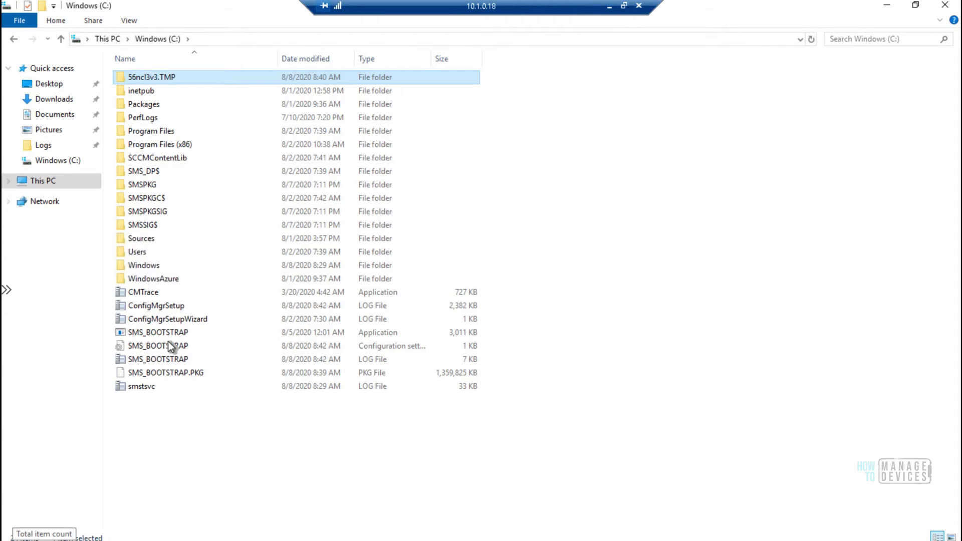
pyautogui.rightClick(170, 357)
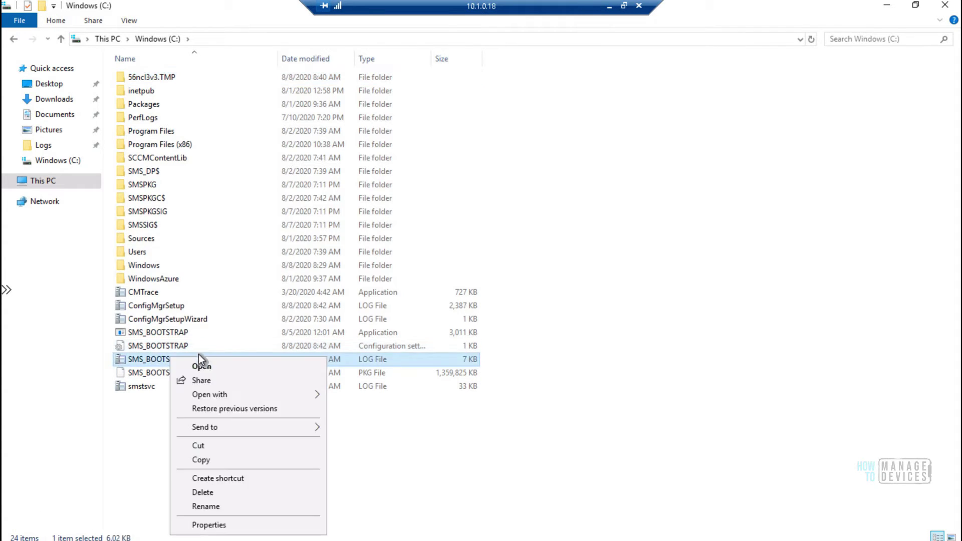
pyautogui.moveTo(249, 393)
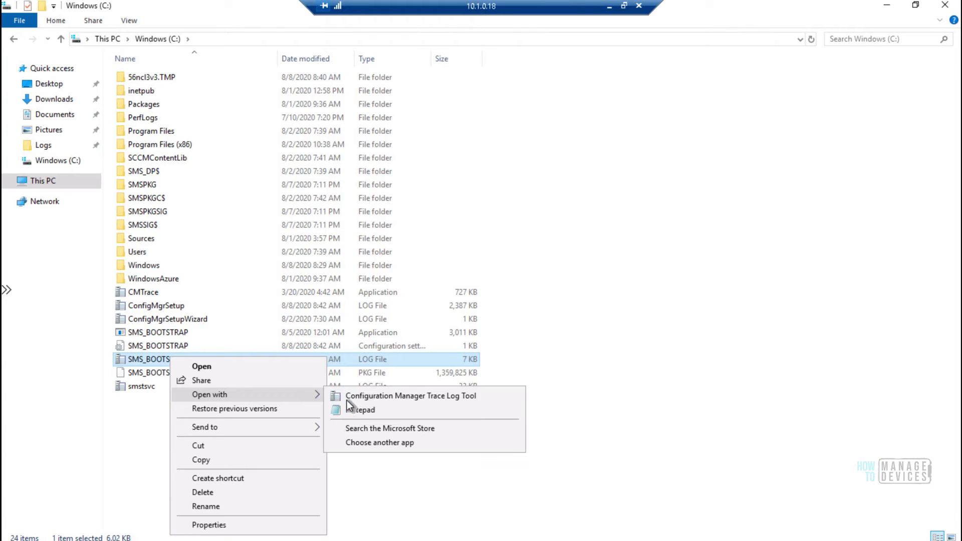
pyautogui.click(374, 396)
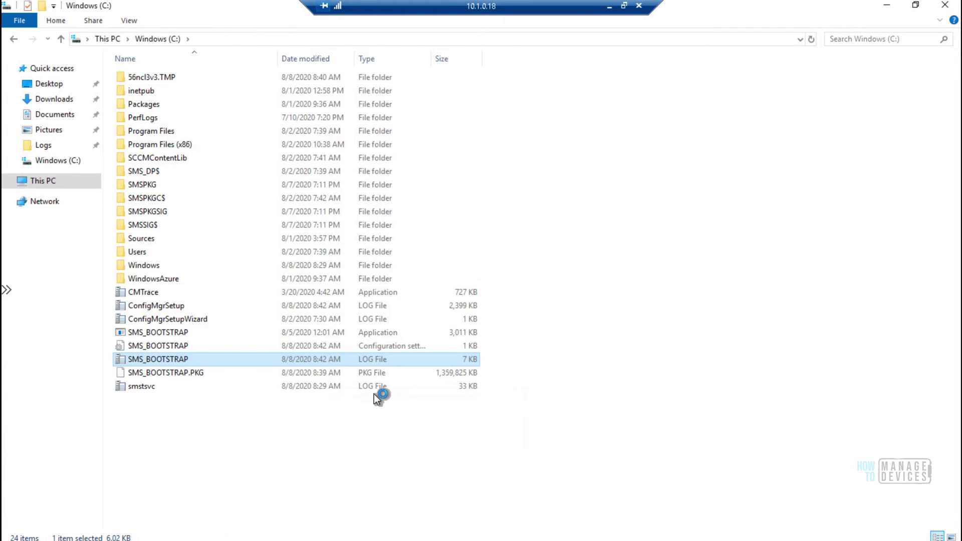
pyautogui.click(265, 291)
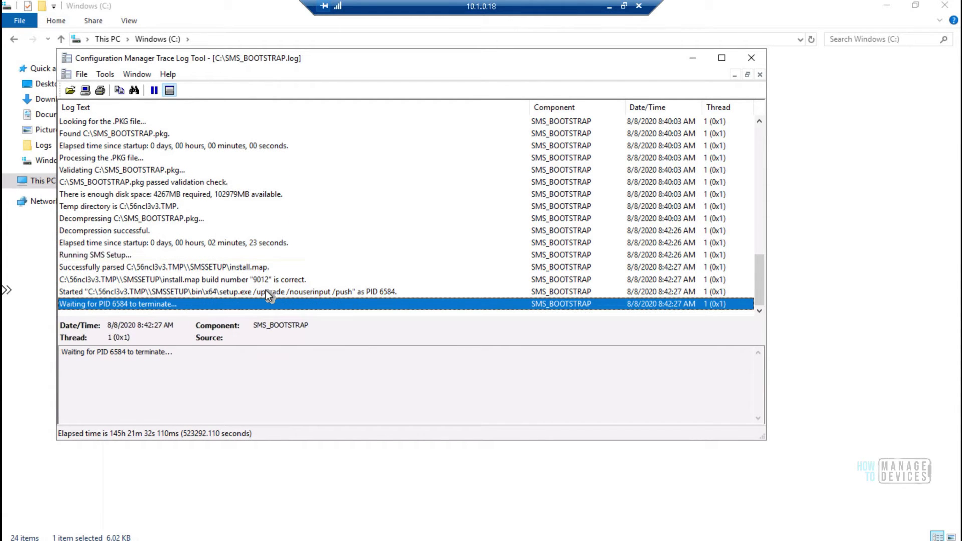
# - Read the SMS_BOOTSTRAP log entries from the setup.exe upgrade launch back to the disk space check
pyautogui.click(265, 291)
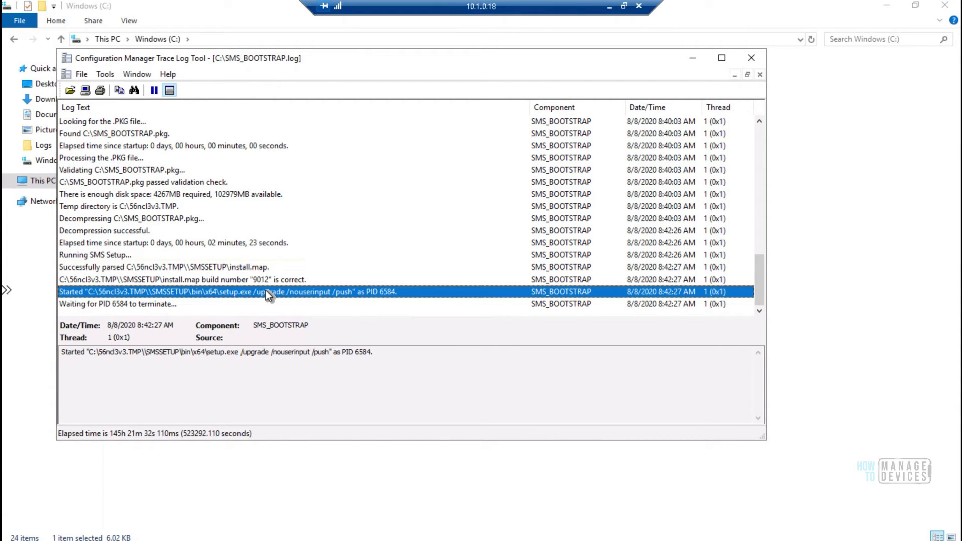
pyautogui.press('Up')
pyautogui.press('Up')
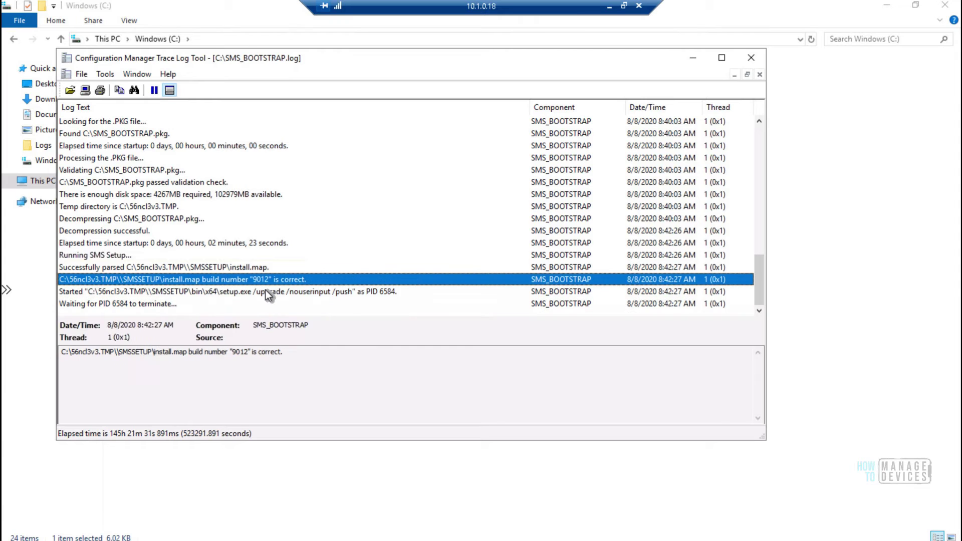
pyautogui.press('Up')
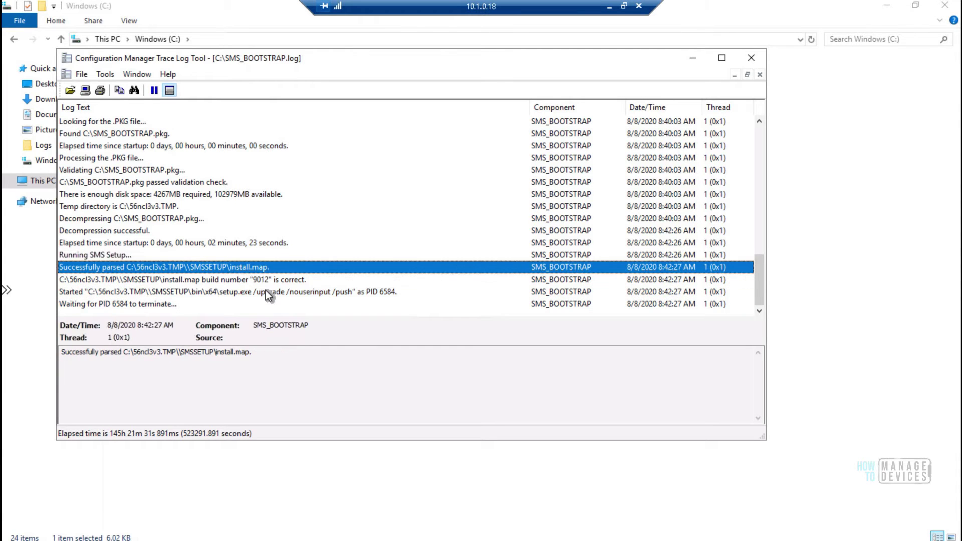
pyautogui.press('Down')
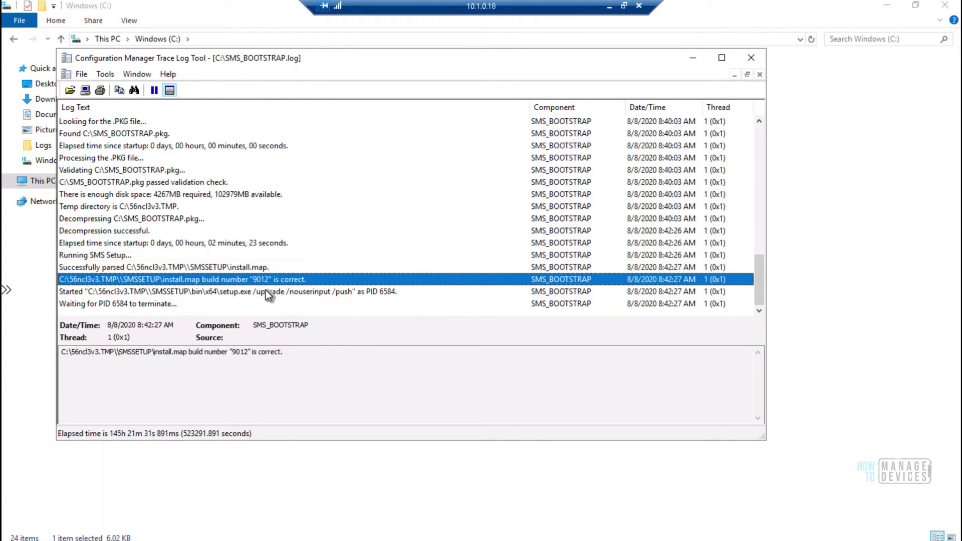
pyautogui.press('Up')
pyautogui.press('Up')
pyautogui.press('Up')
pyautogui.press('Up')
pyautogui.press('Up')
pyautogui.press('Up')
pyautogui.press('Up')
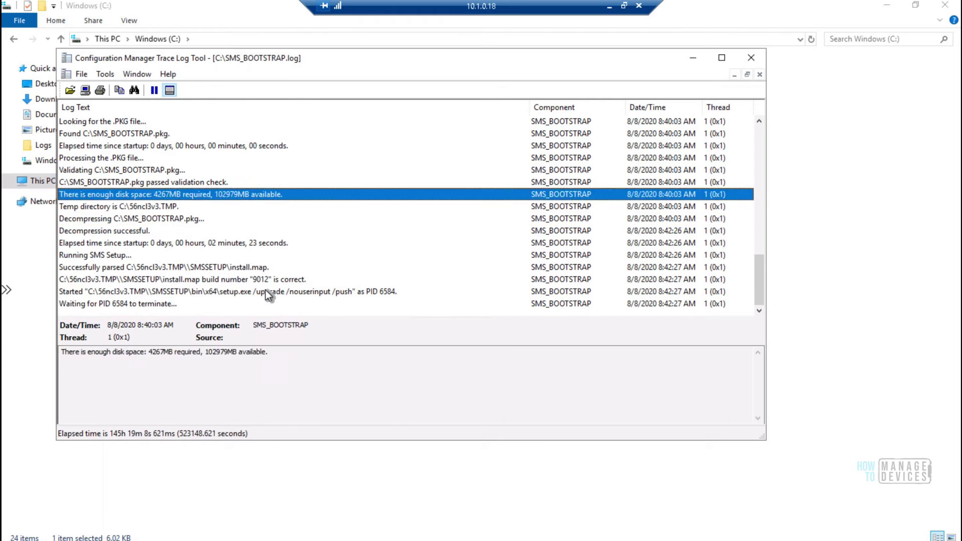
# - Go further back through the SMS_BOOTSTRAP log to the 8/2/2020 entries about the earlier setup launch
pyautogui.press('Up')
pyautogui.press('Up')
pyautogui.press('Up')
pyautogui.press('Up')
pyautogui.press('Up')
pyautogui.press('Up')
pyautogui.press('Up')
pyautogui.press('Up')
pyautogui.press('Up')
pyautogui.press('Up')
pyautogui.press('Up')
pyautogui.press('Up')
pyautogui.press('Up')
pyautogui.press('Up')
pyautogui.press('Up')
pyautogui.press('Up')
pyautogui.press('Up')
pyautogui.press('Up')
pyautogui.press('Up')
pyautogui.press('Up')
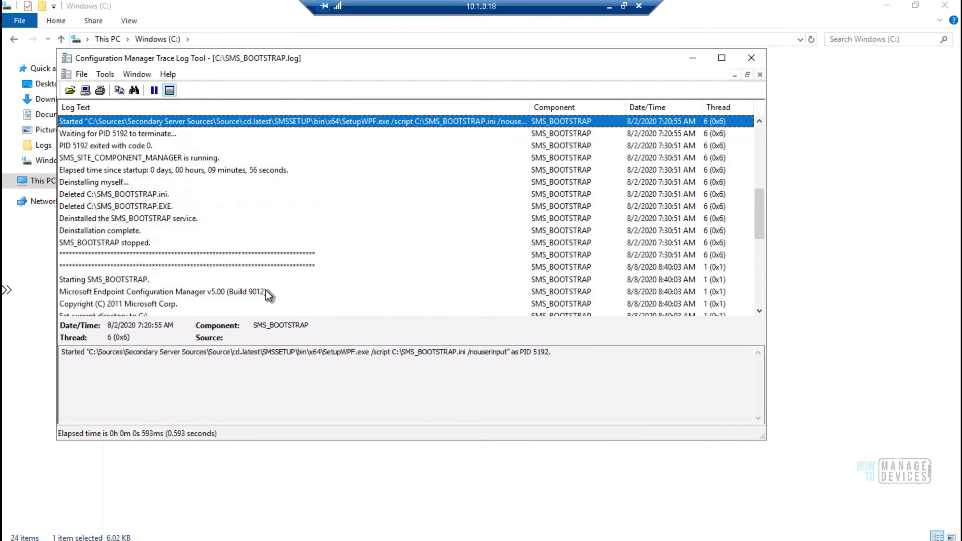
pyautogui.press('Up')
# - Follow the SMS_BOOTSTRAP log forward from the earlier installation into the 8/8/2020 upgrade run, and check its Configuration Manager version entry
pyautogui.press('Down')
pyautogui.press('Down')
pyautogui.press('Down')
pyautogui.press('Down')
pyautogui.press('Down')
pyautogui.press('Down')
pyautogui.press('Down')
pyautogui.press('Down')
pyautogui.press('Down')
pyautogui.press('Down')
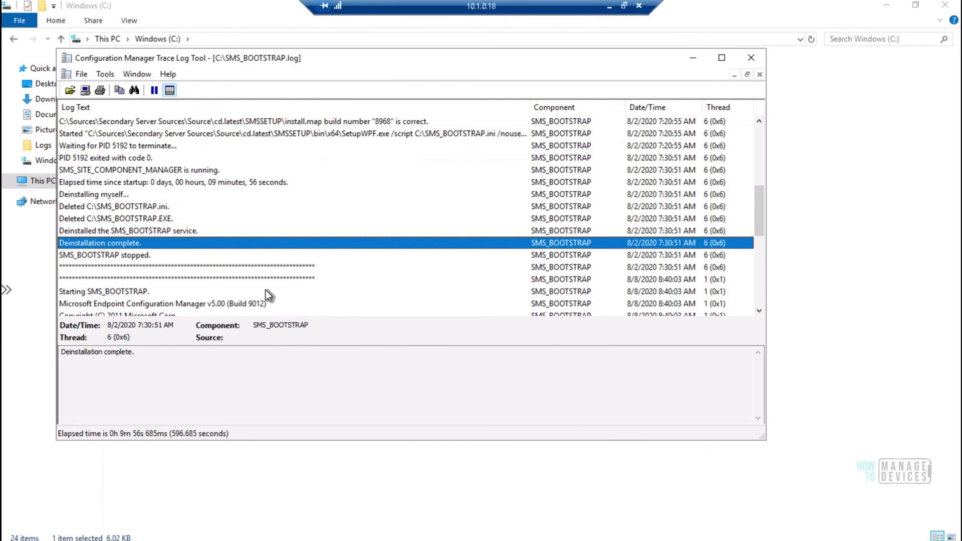
pyautogui.press('Down')
pyautogui.press('Down')
pyautogui.press('Down')
pyautogui.press('Down')
pyautogui.press('Down')
pyautogui.press('Down')
pyautogui.press('Down')
pyautogui.press('Down')
pyautogui.press('Down')
pyautogui.press('Down')
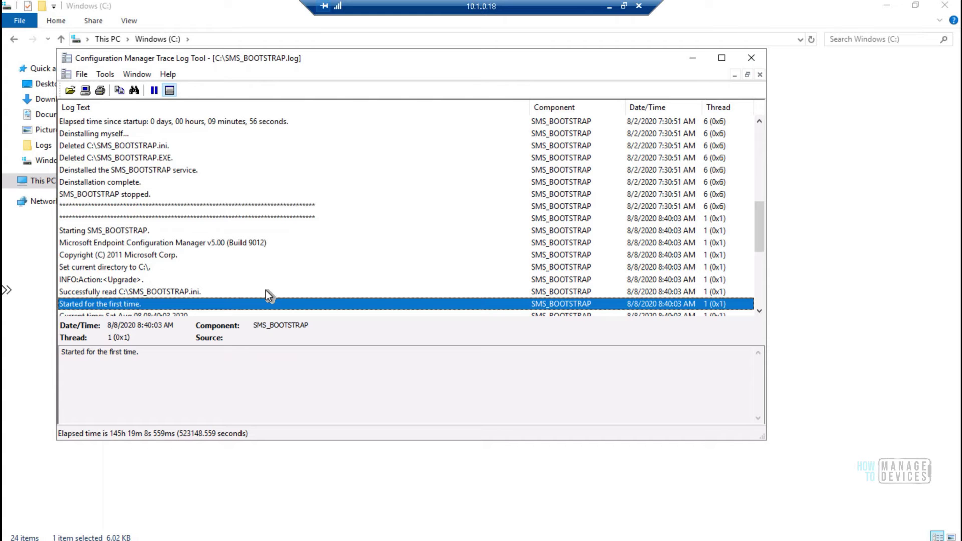
pyautogui.click(227, 243)
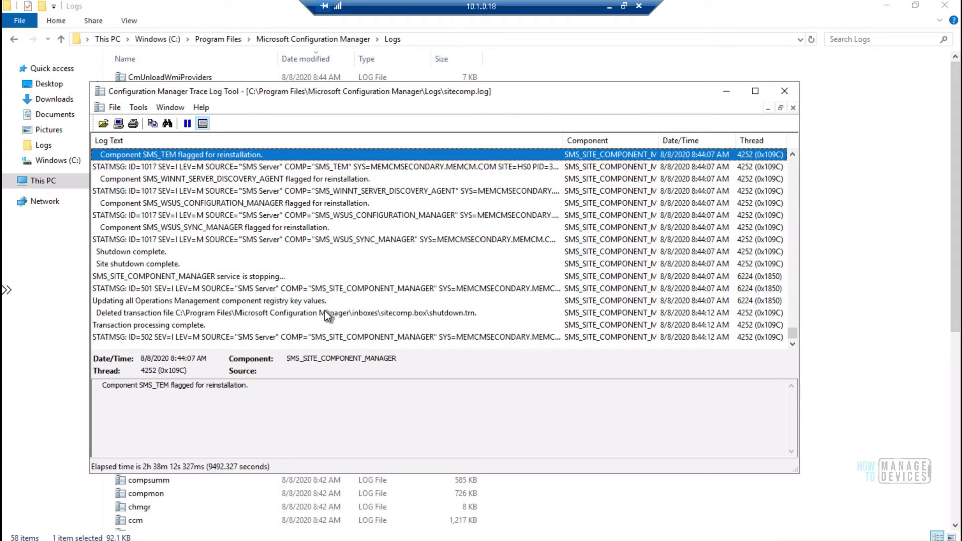
# - Check the Transaction processing complete entry near the end of sitecomp.log on the secondary server
pyautogui.click(325, 324)
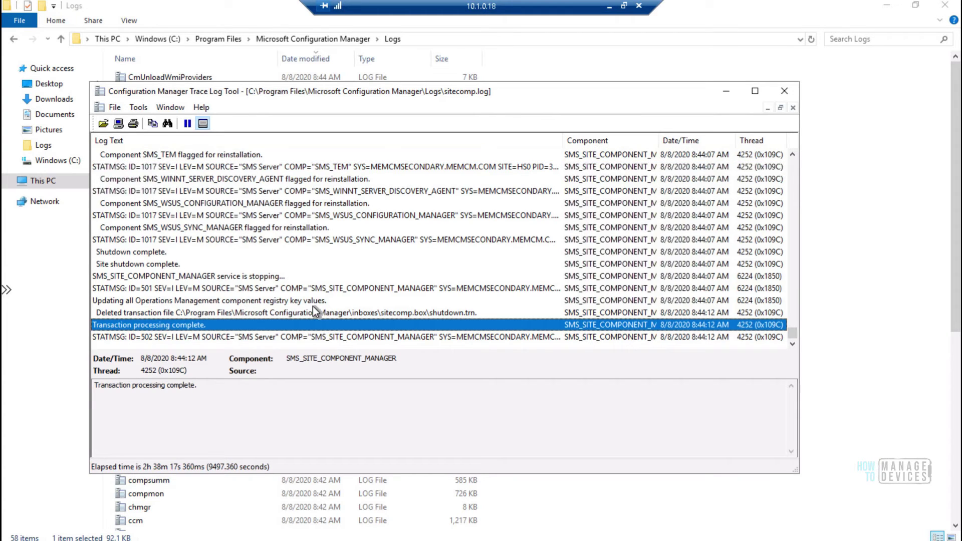
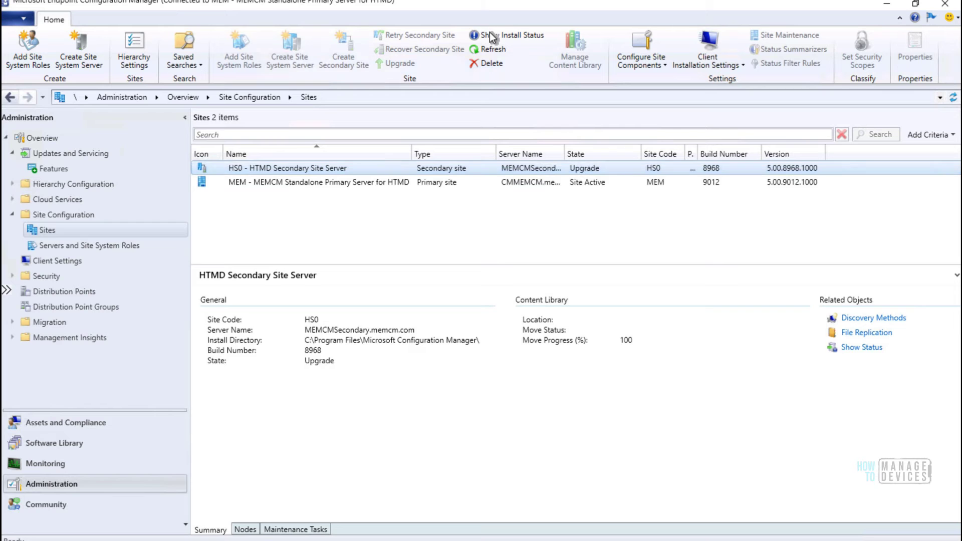
# - Show the install status of the HS0 secondary site in the console, look through its entries, and close it
pyautogui.click(491, 34)
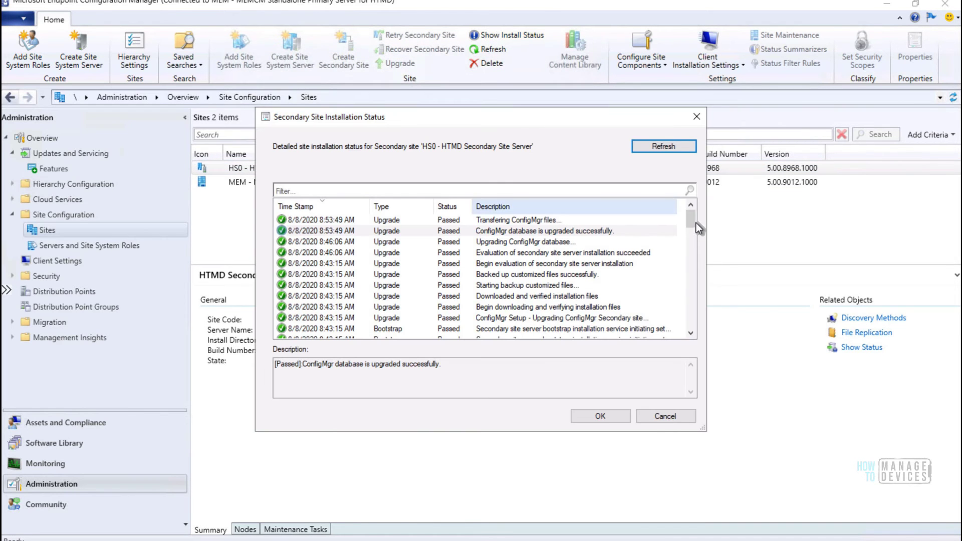
pyautogui.scroll(-10, 693, 311)
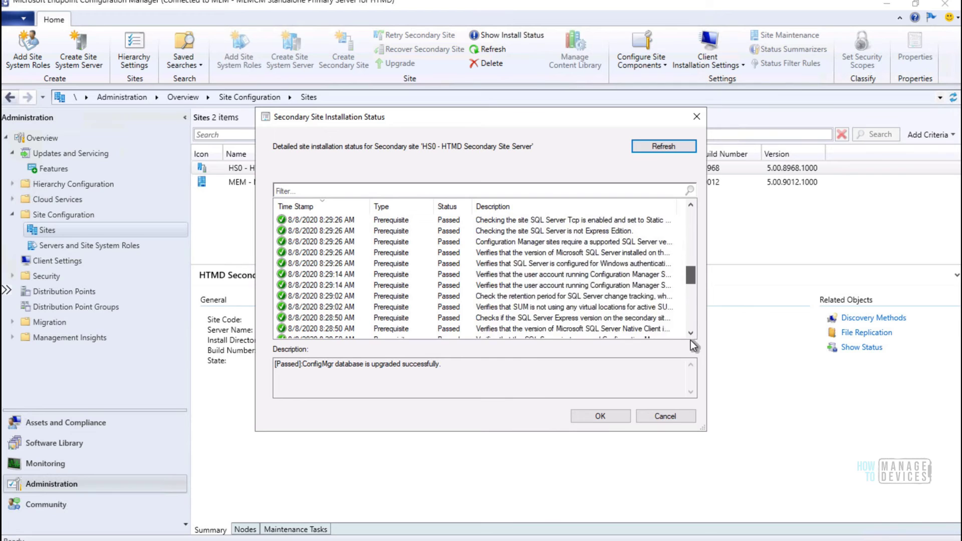
pyautogui.click(697, 117)
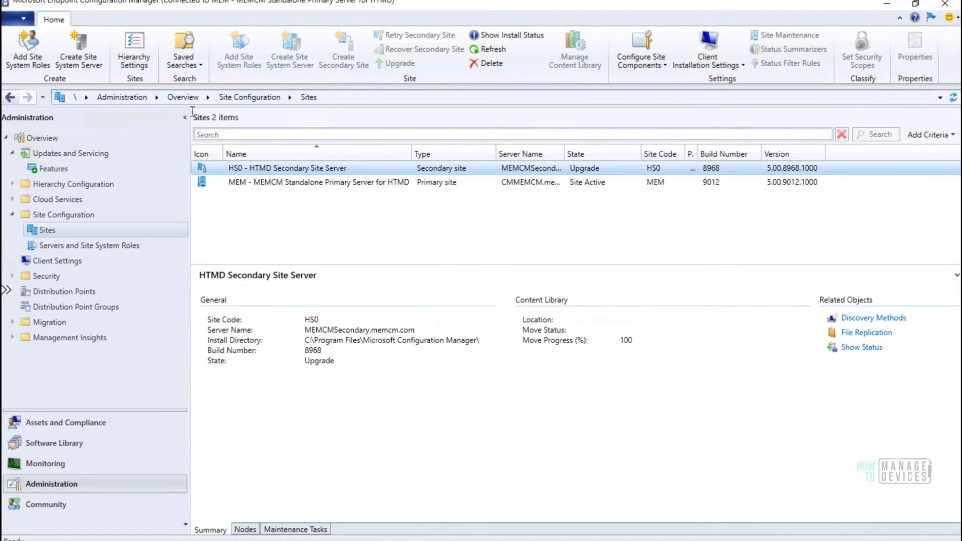
# - Refresh the HS0 secondary site, and reopen its install status to check the newest entry, Transfering ConfigMgr files
pyautogui.rightClick(259, 167)
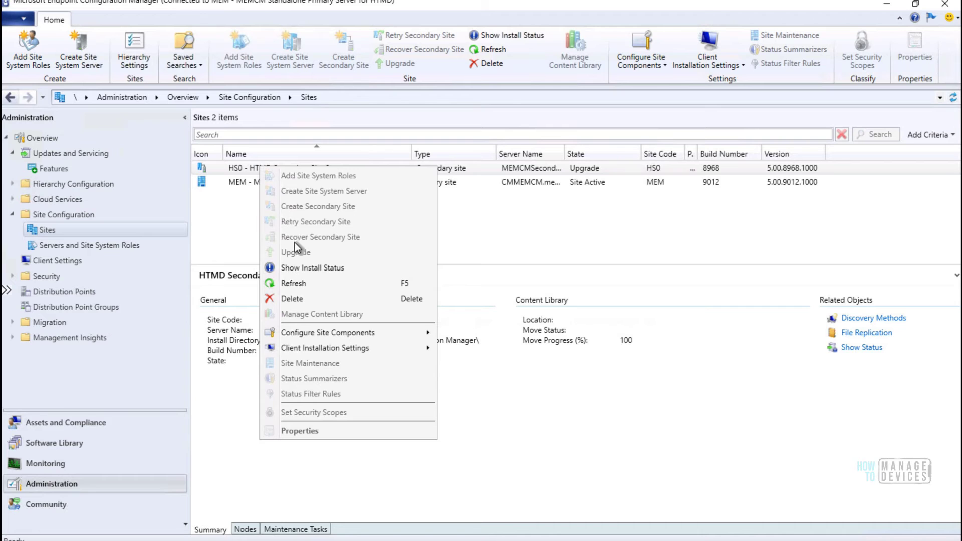
pyautogui.click(295, 283)
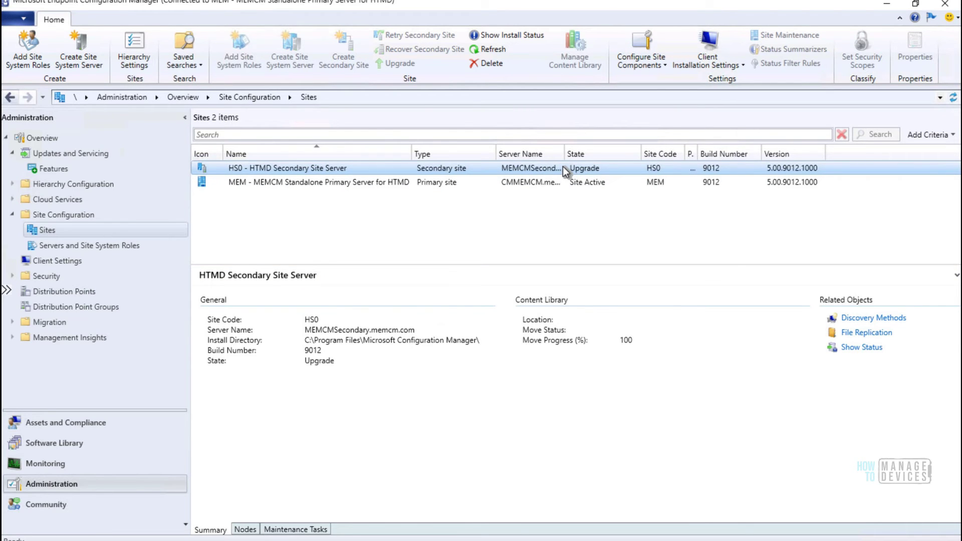
pyautogui.rightClick(563, 166)
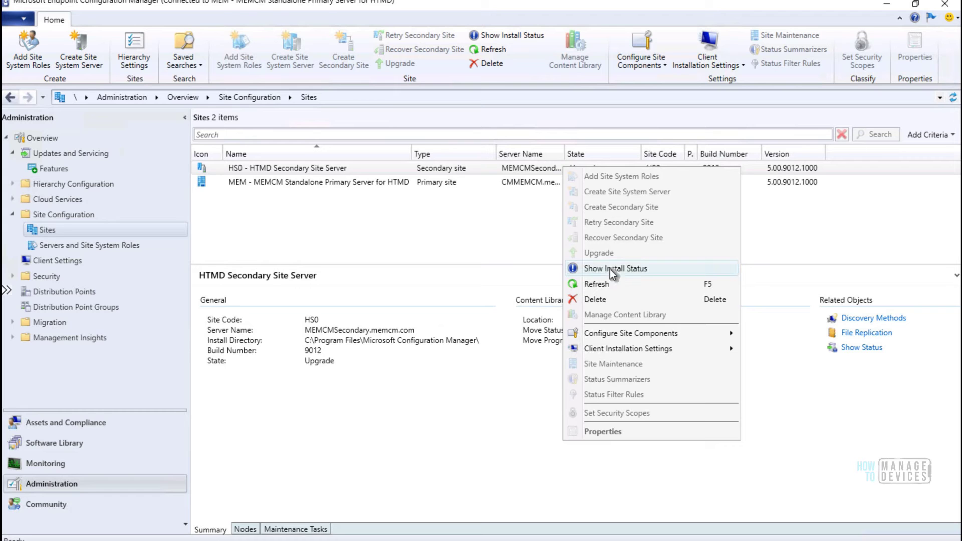
pyautogui.click(609, 268)
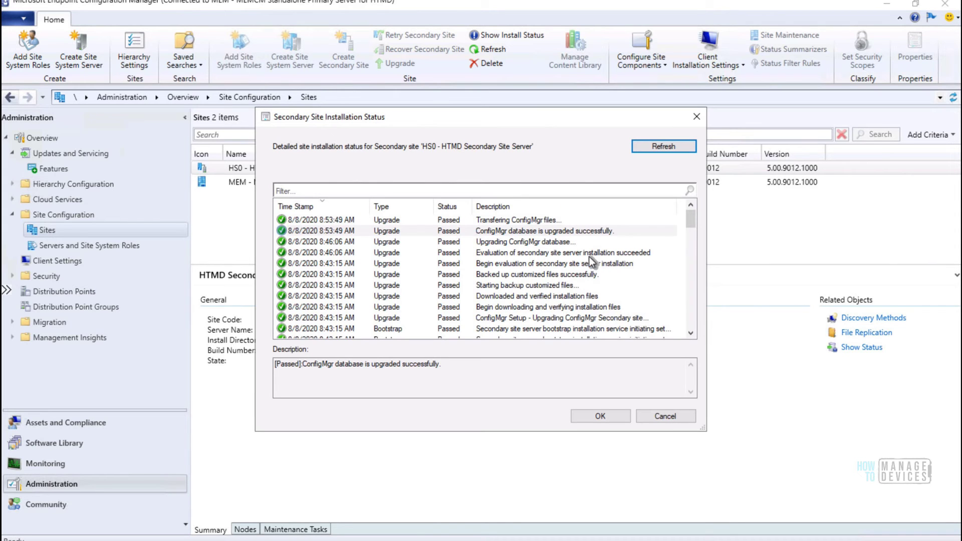
pyautogui.click(548, 220)
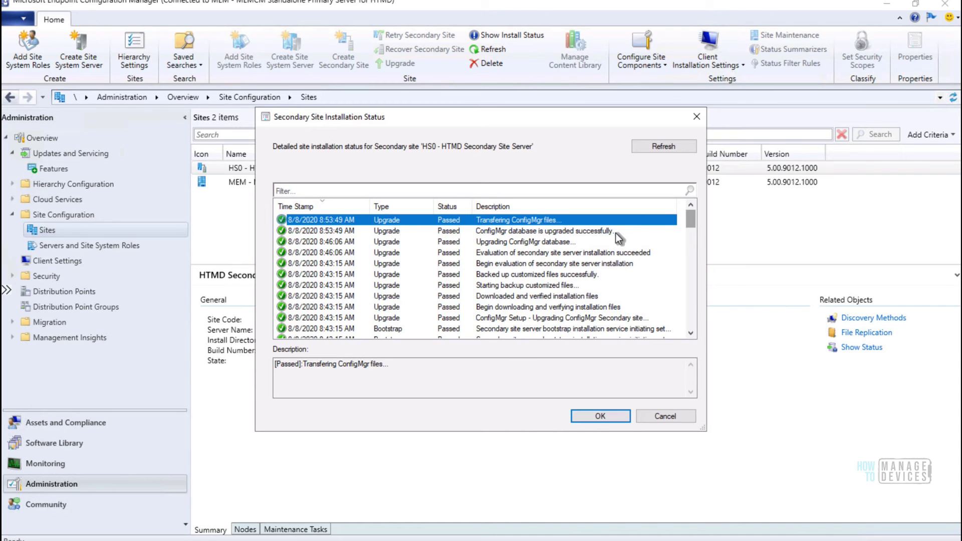
# - Read the status entries from the ConfigMgr database upgrade back through the bootstrap stages to Prerequisite checks complete
pyautogui.click(545, 234)
pyautogui.press('Up')
pyautogui.press('Down')
pyautogui.press('Down')
pyautogui.press('Down')
pyautogui.press('Down')
pyautogui.press('Down')
pyautogui.press('Down')
pyautogui.press('Down')
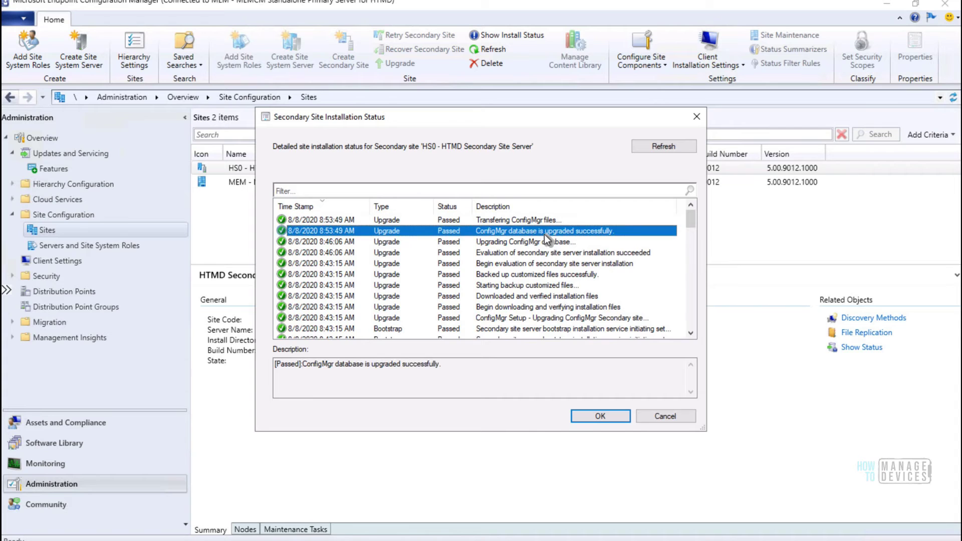
pyautogui.press('Down')
pyautogui.press('Down')
pyautogui.press('Down')
pyautogui.press('Down')
pyautogui.press('Down')
pyautogui.press('Down')
pyautogui.press('Down')
pyautogui.press('Down')
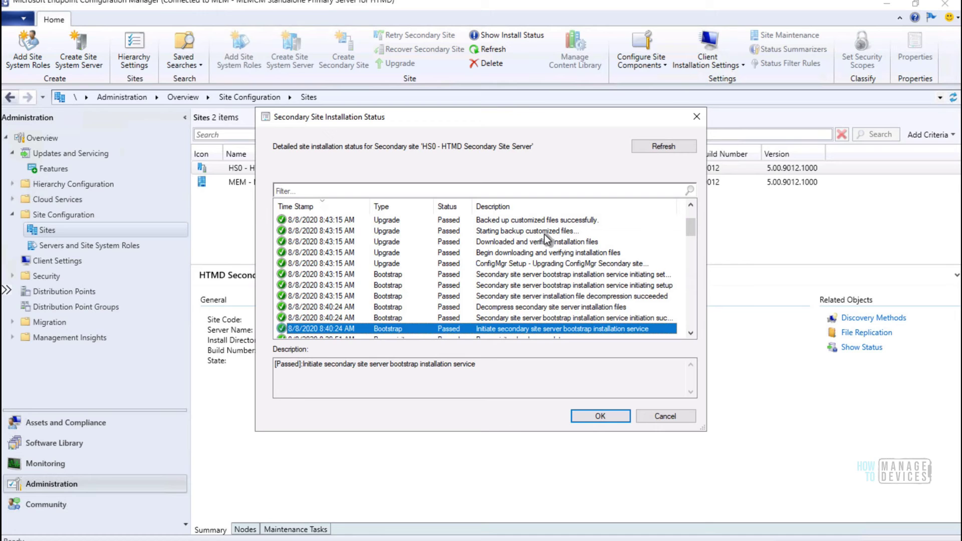
pyautogui.press('Down')
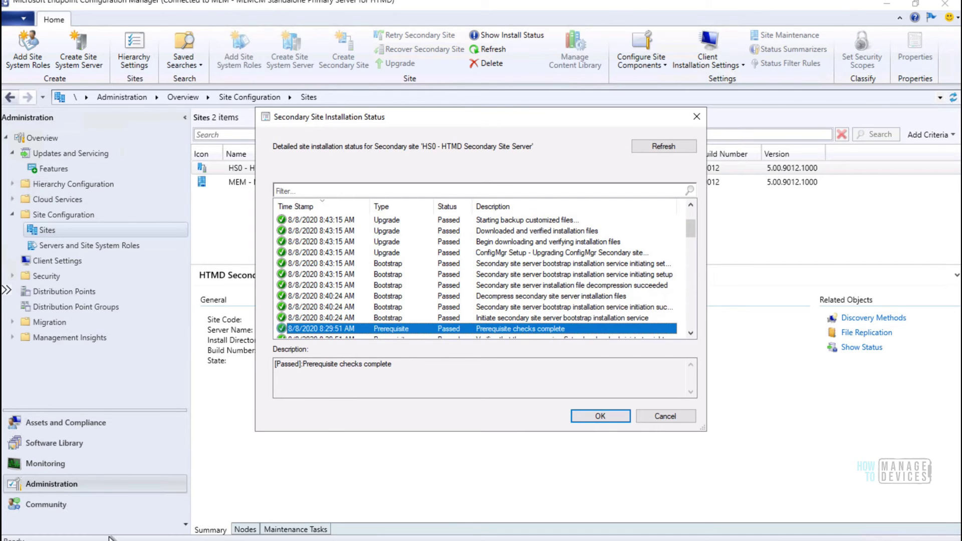
# - Refresh the Secondary Site Installation Status and select its newest upgrade entry, Transfering ConfigMgr files
pyautogui.click(664, 146)
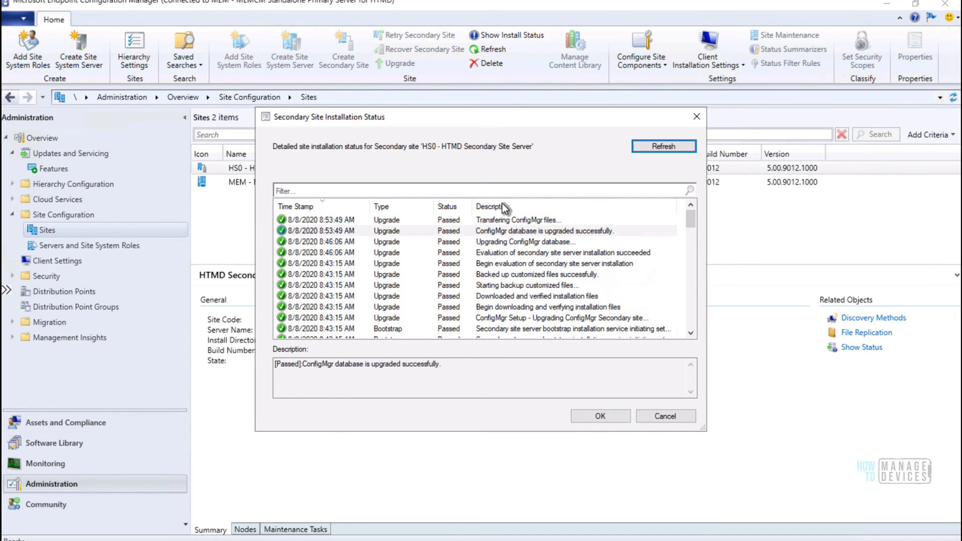
pyautogui.click(504, 222)
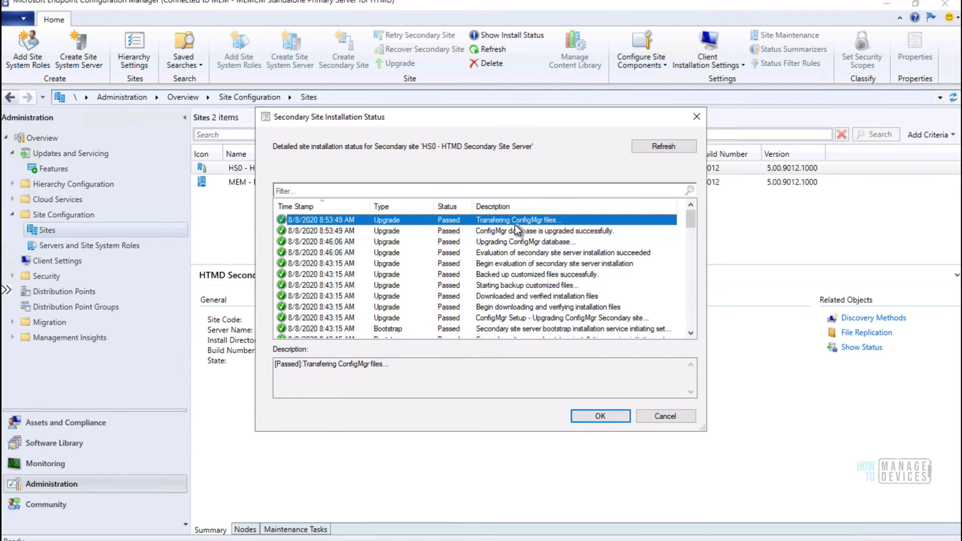
# - Check the ConfigMgr database upgrade entry, and refresh the Logs folder in the Secondary Server remote session
pyautogui.click(515, 232)
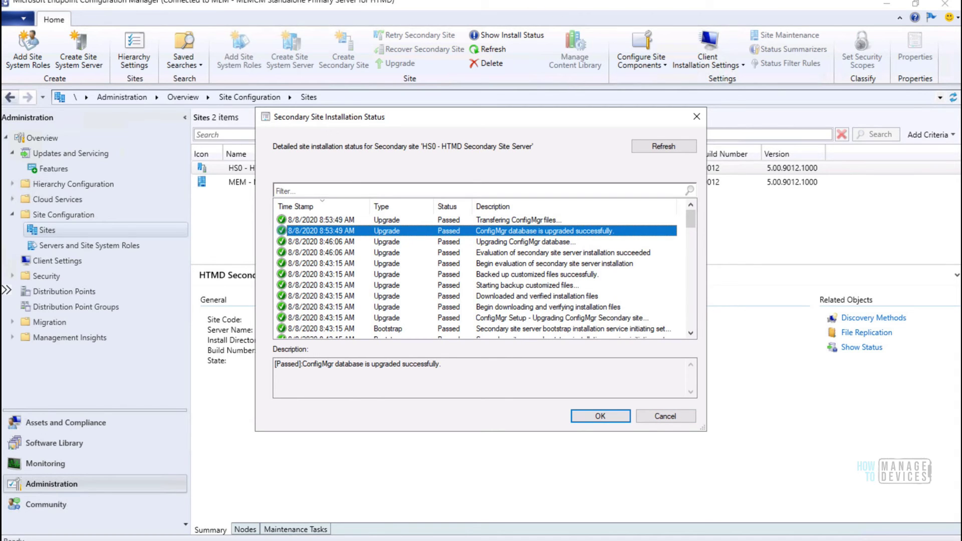
pyautogui.moveTo(581, 5)
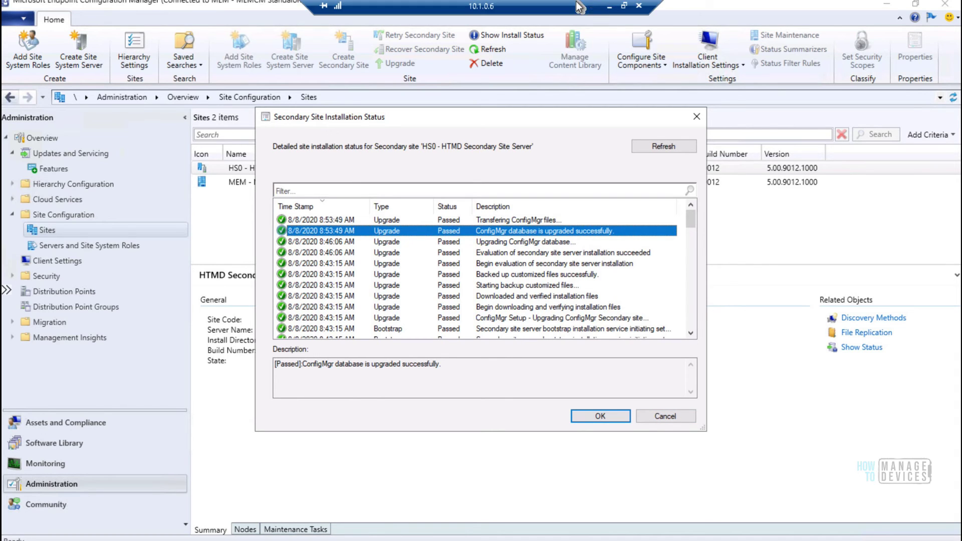
pyautogui.click(607, 5)
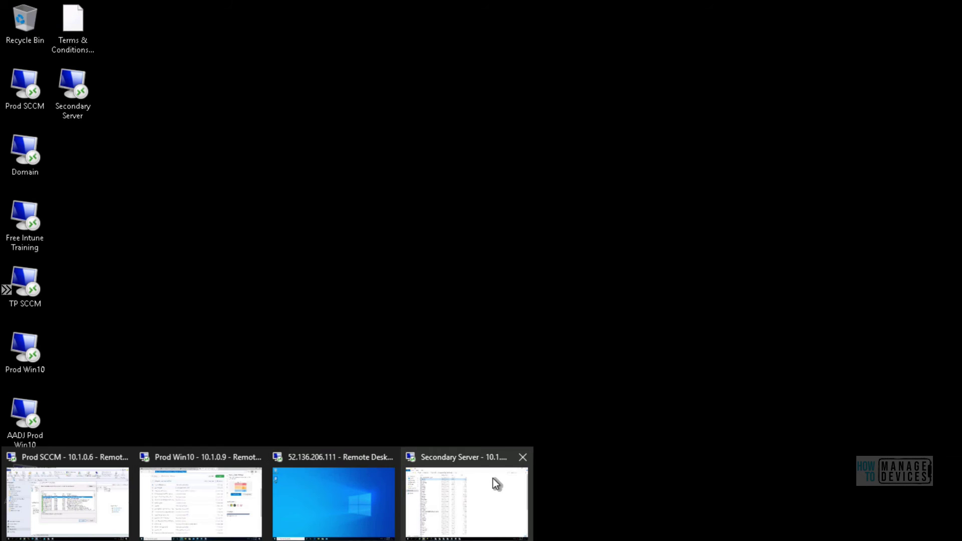
pyautogui.click(492, 478)
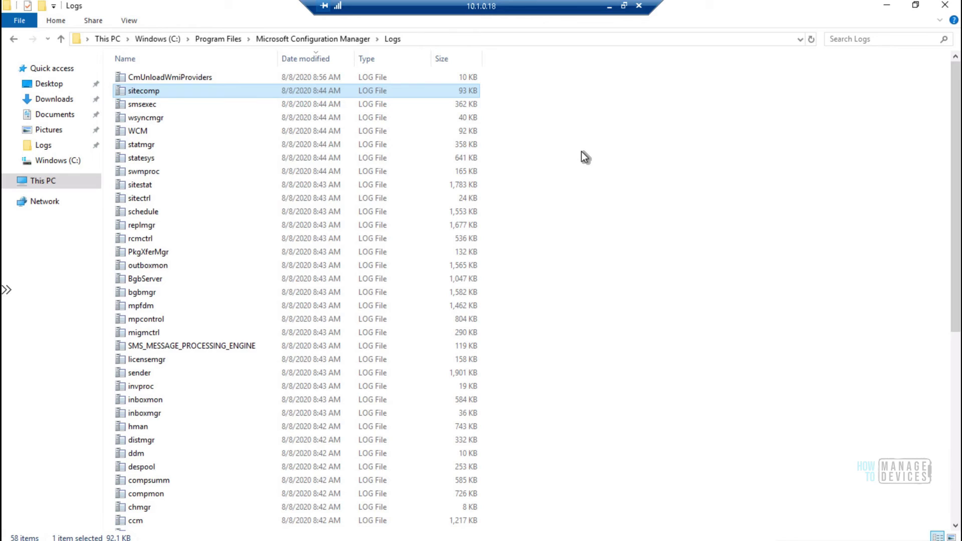
pyautogui.rightClick(558, 135)
pyautogui.click(587, 187)
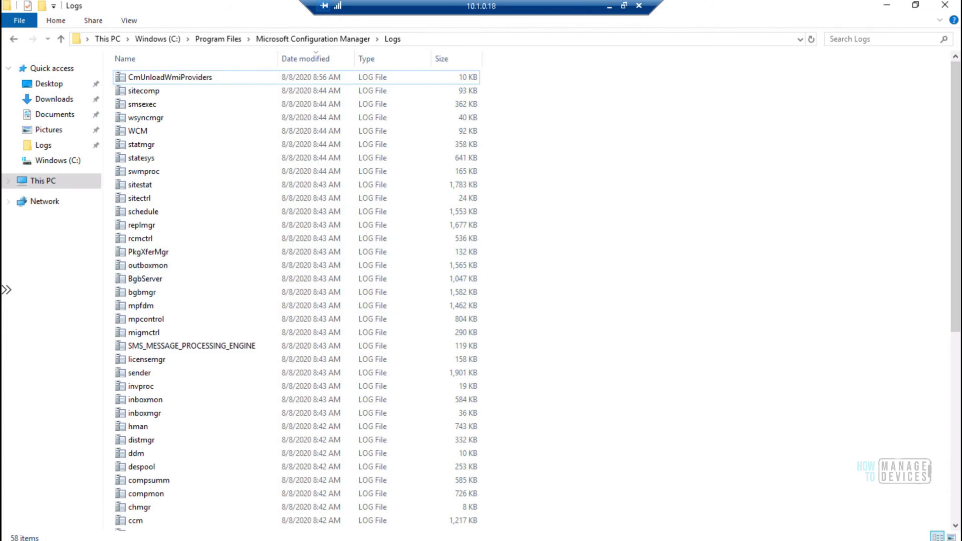
# - Open the ConfigMgrSetup log from the root of the C: drive and view its newest entries
pyautogui.click(142, 539)
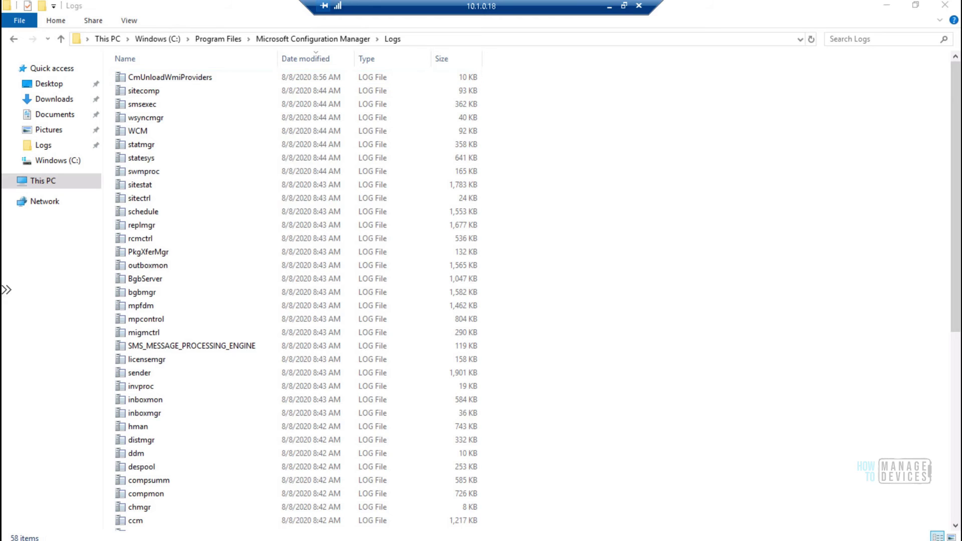
pyautogui.click(206, 519)
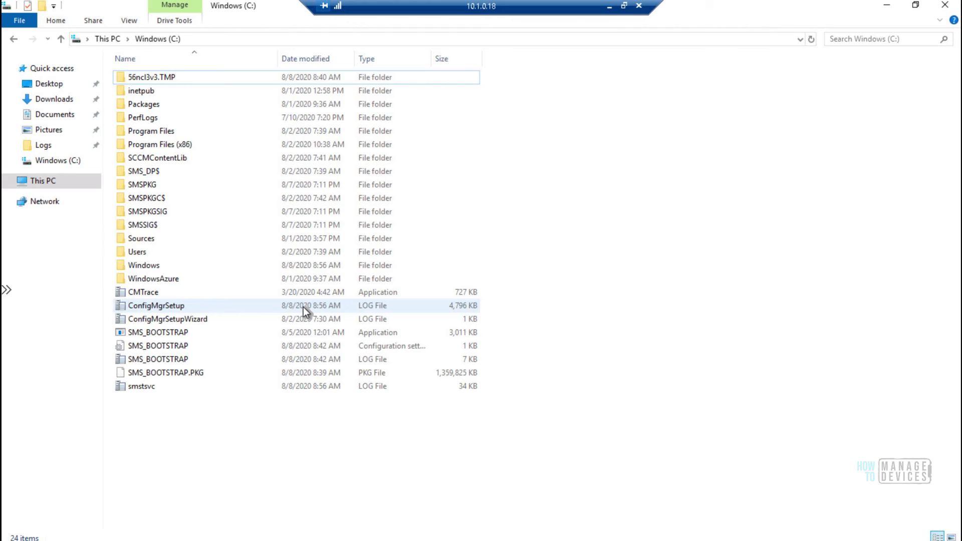
pyautogui.doubleClick(303, 306)
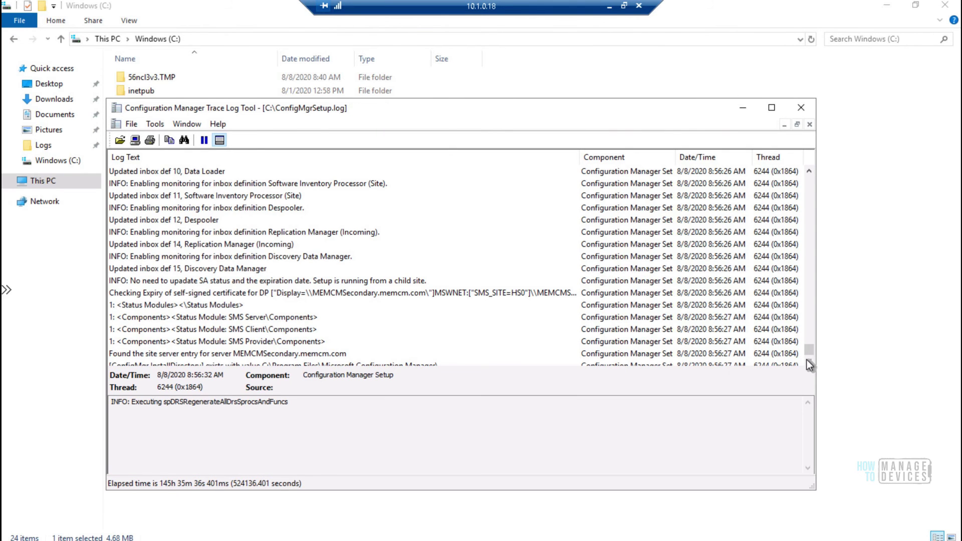
pyautogui.click(807, 359)
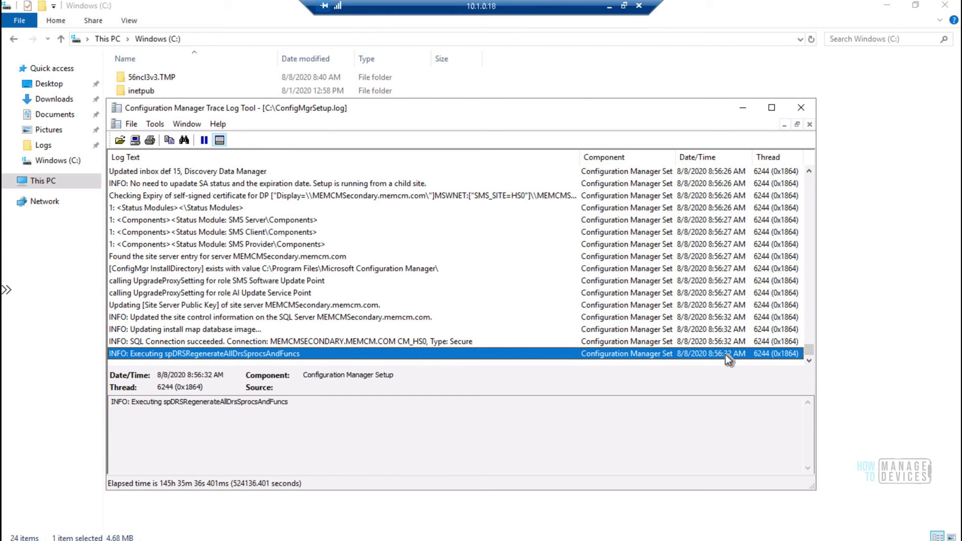
# - Read the ConfigMgrSetup log entries backwards from the SQL connection line to the inbox definition updates
pyautogui.press('Up')
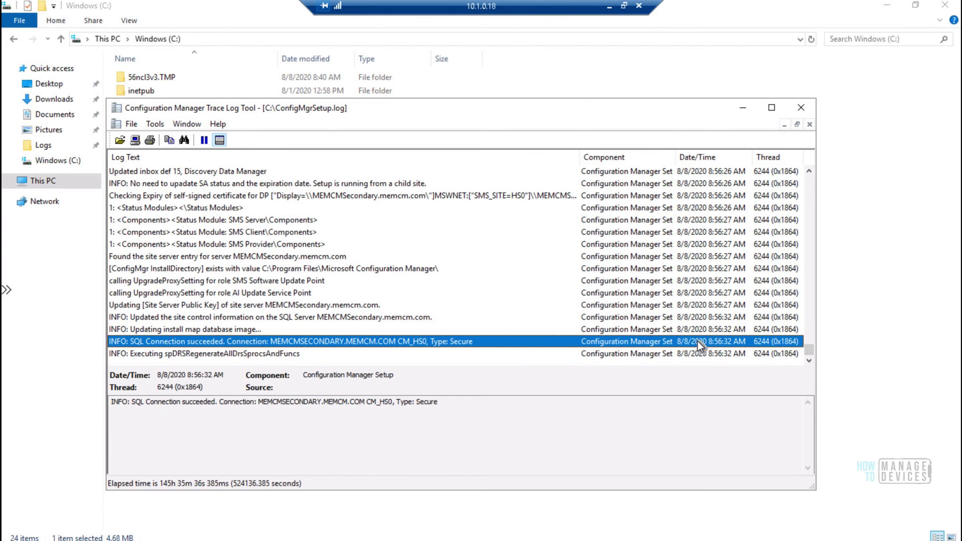
pyautogui.press('Up')
pyautogui.press('Up')
pyautogui.press('Up')
pyautogui.press('Up')
pyautogui.press('Up')
pyautogui.press('Up')
pyautogui.press('Up')
pyautogui.press('Up')
pyautogui.press('Up')
pyautogui.press('Up')
pyautogui.press('Up')
pyautogui.press('Up')
pyautogui.press('Up')
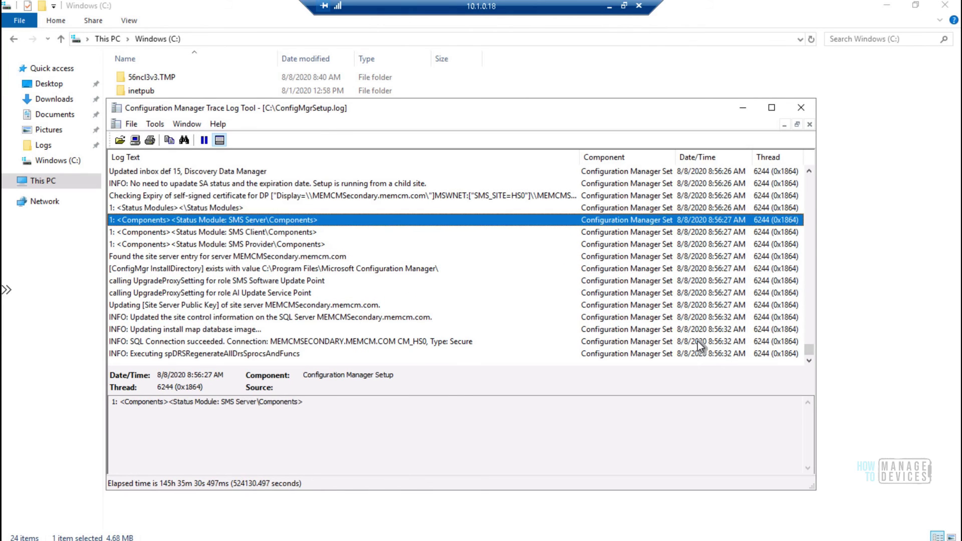
pyautogui.press('Up')
pyautogui.press('Up')
pyautogui.press('Up')
pyautogui.press('Up')
pyautogui.press('Up')
pyautogui.press('Up')
pyautogui.press('Up')
pyautogui.press('Up')
pyautogui.press('Up')
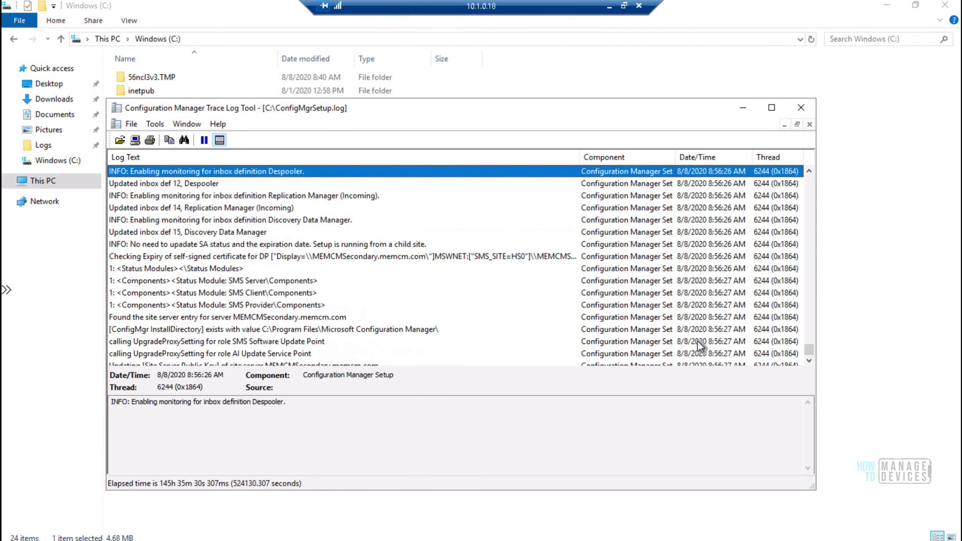
pyautogui.press('Up')
pyautogui.press('Up')
# - Read forward from the inbox definition updates to the very last line of the ConfigMgrSetup log
pyautogui.press('Down')
pyautogui.press('Down')
pyautogui.press('Down')
pyautogui.press('Down')
pyautogui.press('Down')
pyautogui.press('Down')
pyautogui.press('Down')
pyautogui.press('Down')
pyautogui.press('Down')
pyautogui.press('Down')
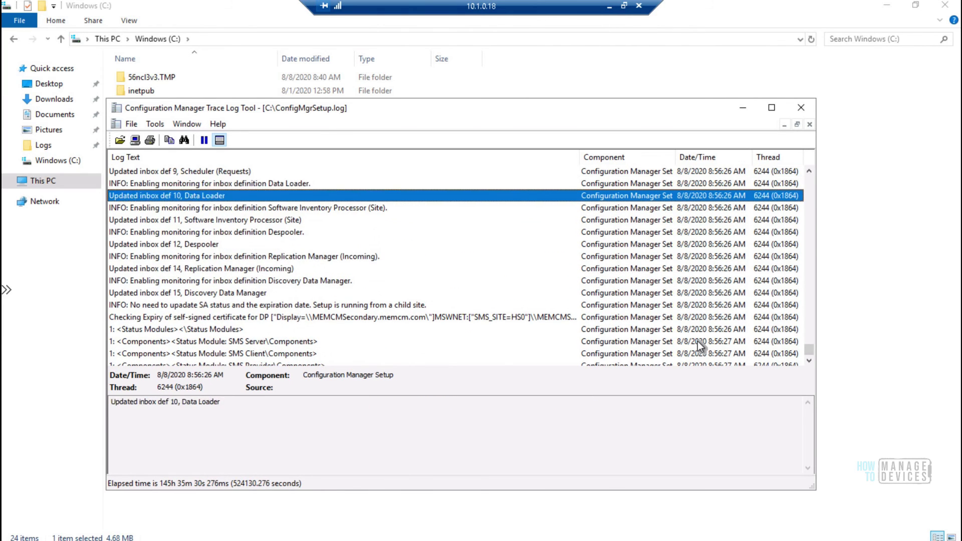
pyautogui.press('Down')
pyautogui.press('Down')
pyautogui.press('Down')
pyautogui.press('Down')
pyautogui.press('Down')
pyautogui.press('Down')
pyautogui.press('Down')
pyautogui.press('Down')
pyautogui.press('Down')
pyautogui.press('Down')
pyautogui.press('Down')
pyautogui.press('Down')
pyautogui.press('Down')
pyautogui.press('Down')
pyautogui.press('Down')
pyautogui.press('Down')
pyautogui.press('Down')
pyautogui.press('Down')
pyautogui.press('Down')
pyautogui.press('Down')
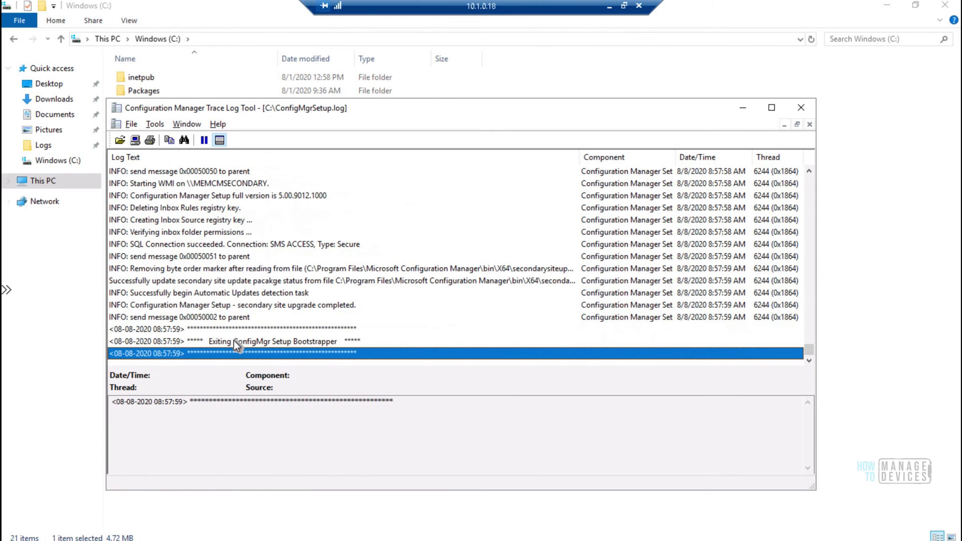
# - Examine the log's closing entries back to the secondary site upgrade completed line, and close the log
pyautogui.click(236, 341)
pyautogui.click(236, 321)
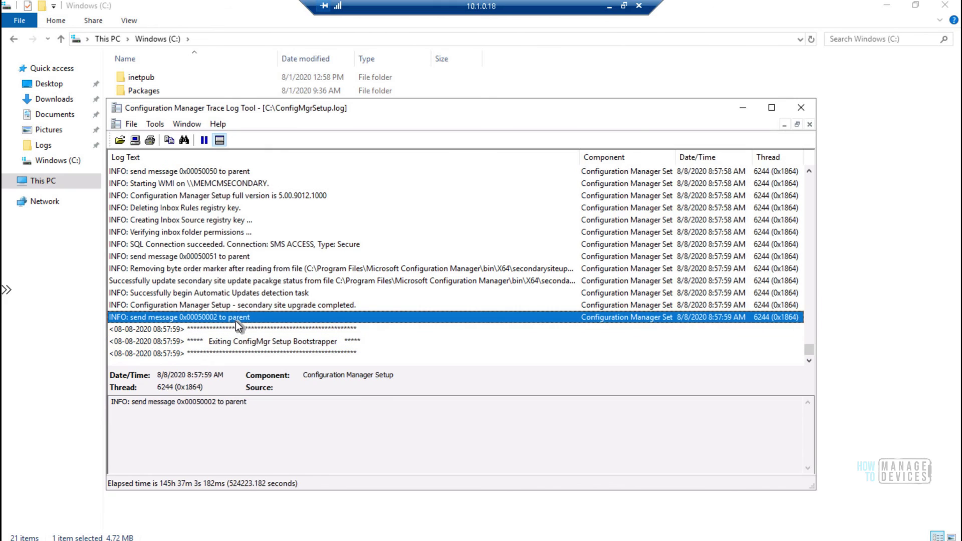
pyautogui.press('Up')
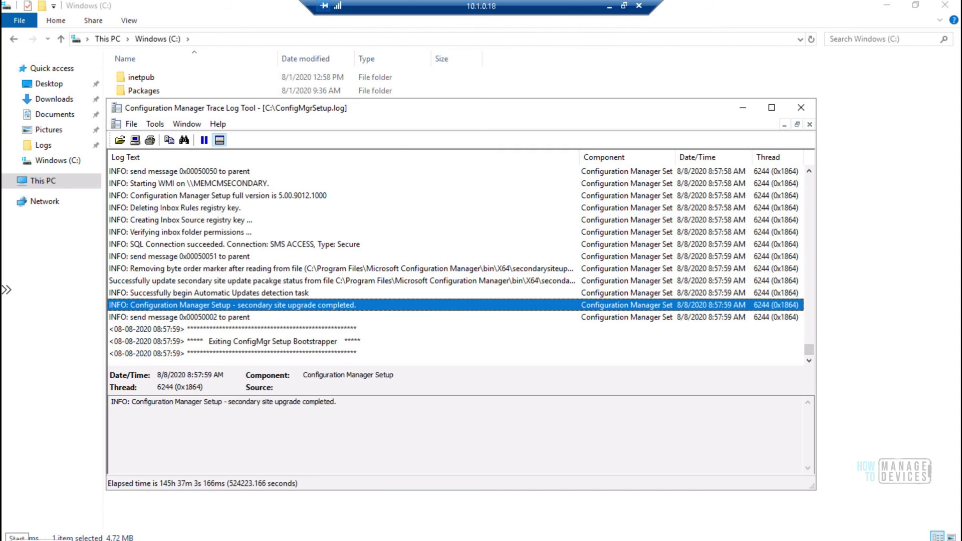
pyautogui.hotkey('alt', 'F4')
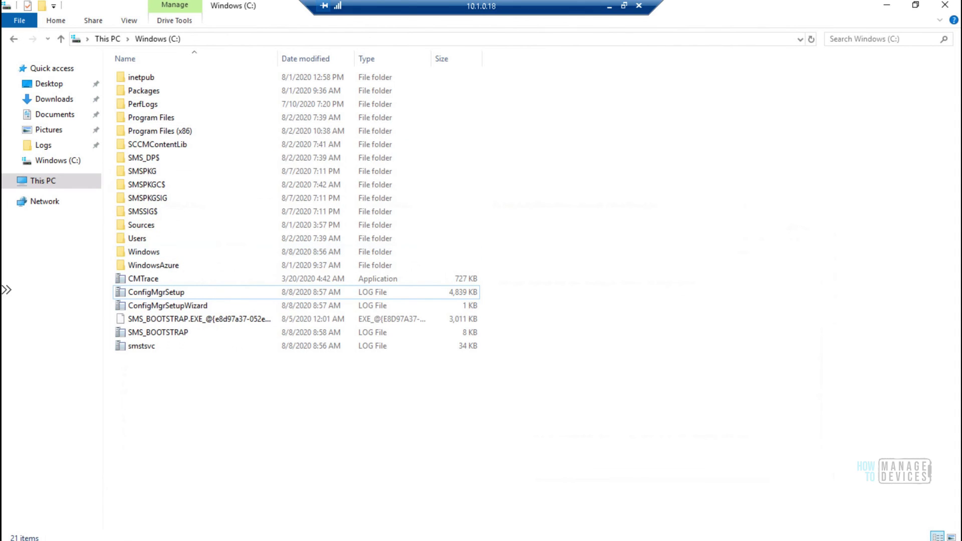
# - Return to the Prod SCCM remote session, refresh the Secondary Site Installation Status, and select its newest bootstrap entry
pyautogui.click(610, 6)
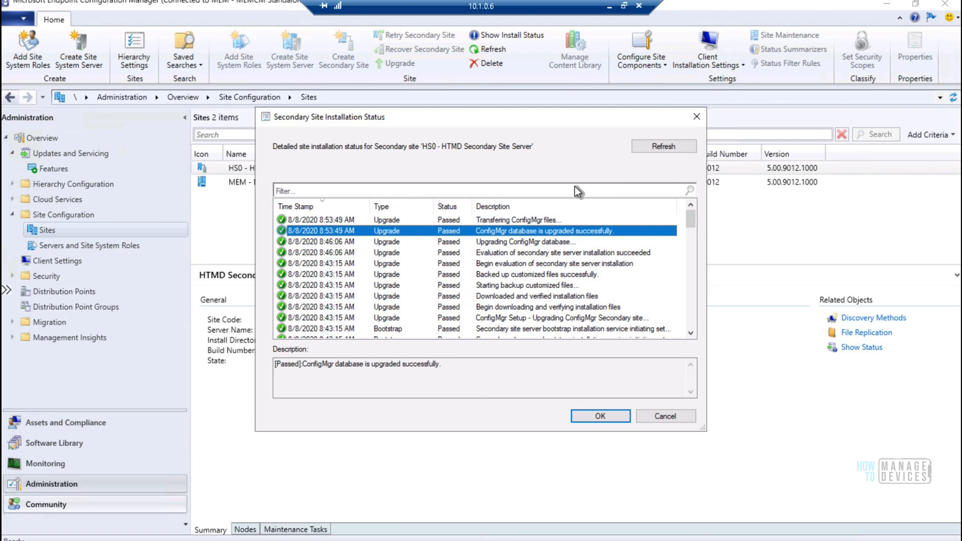
pyautogui.click(664, 148)
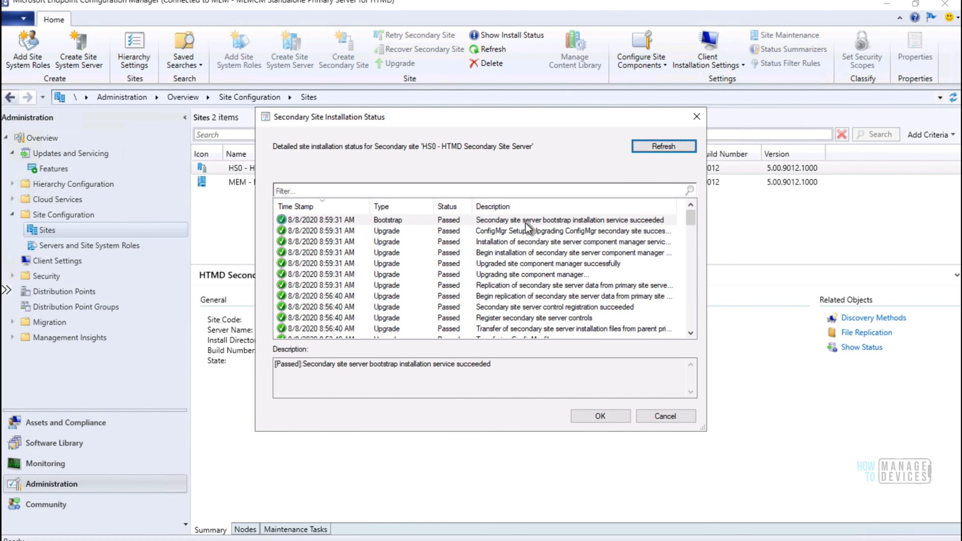
pyautogui.click(579, 222)
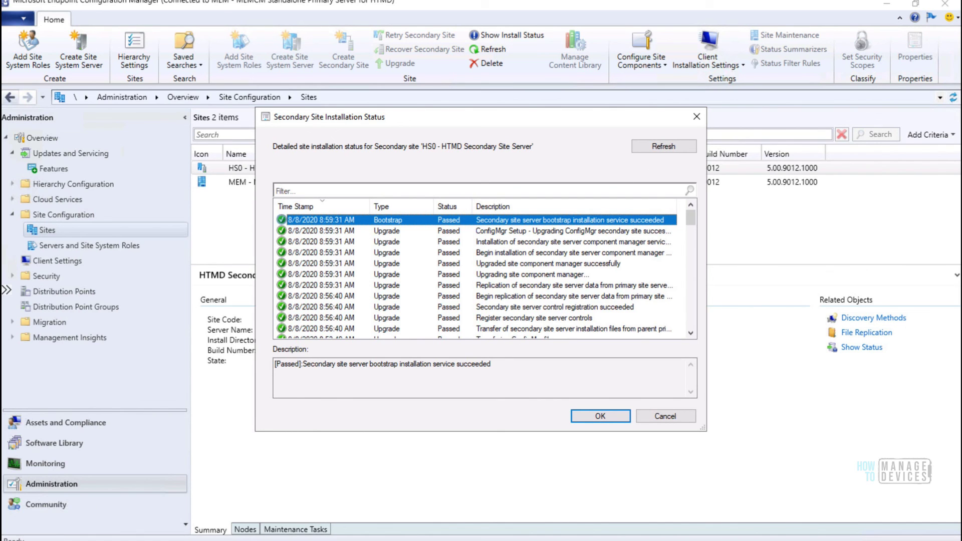
# - Close the Secondary Site Installation Status and refresh the HS0 site in the Sites list to check its state
pyautogui.press('Tab')
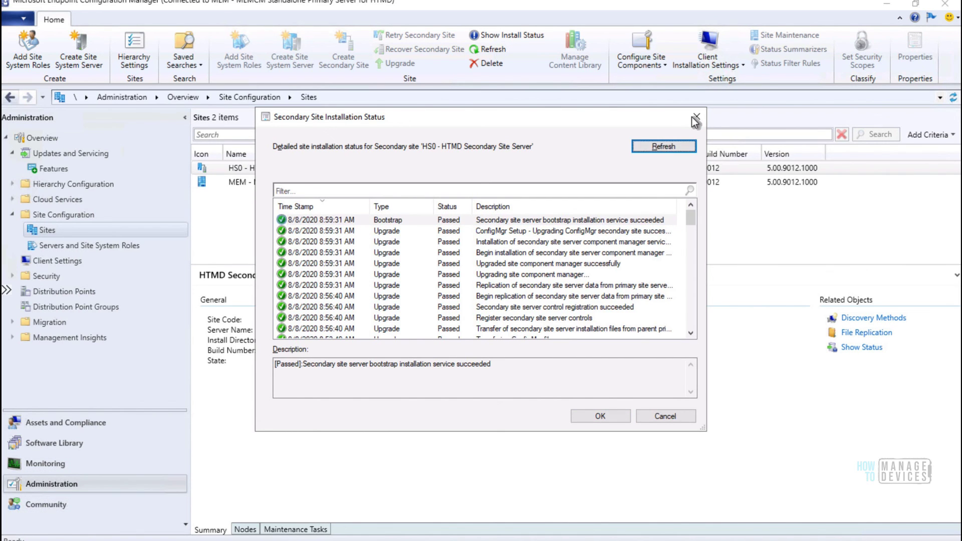
pyautogui.click(695, 118)
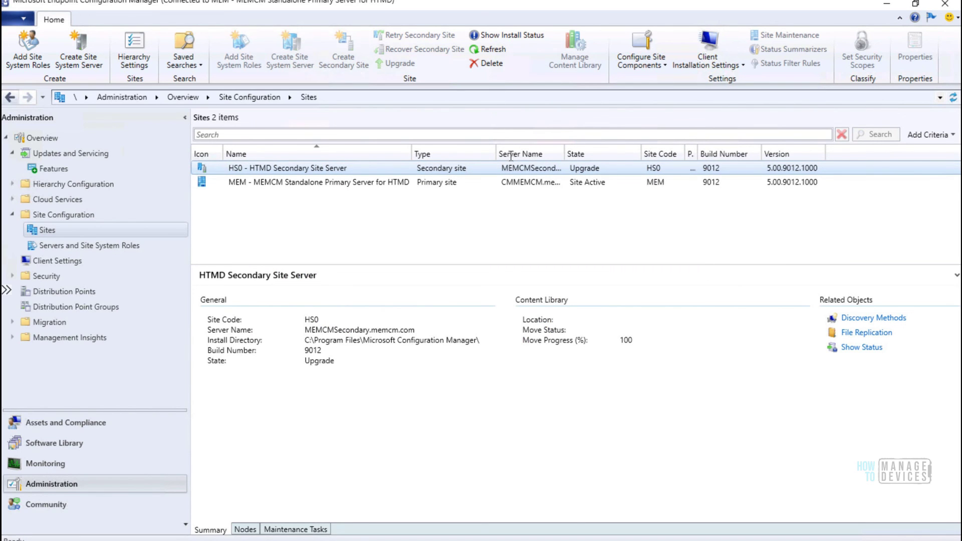
pyautogui.click(497, 50)
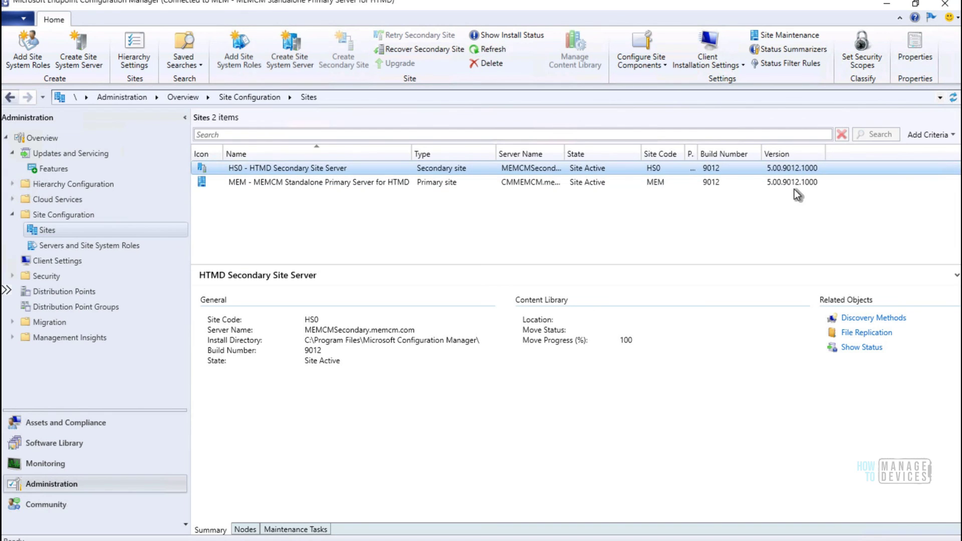